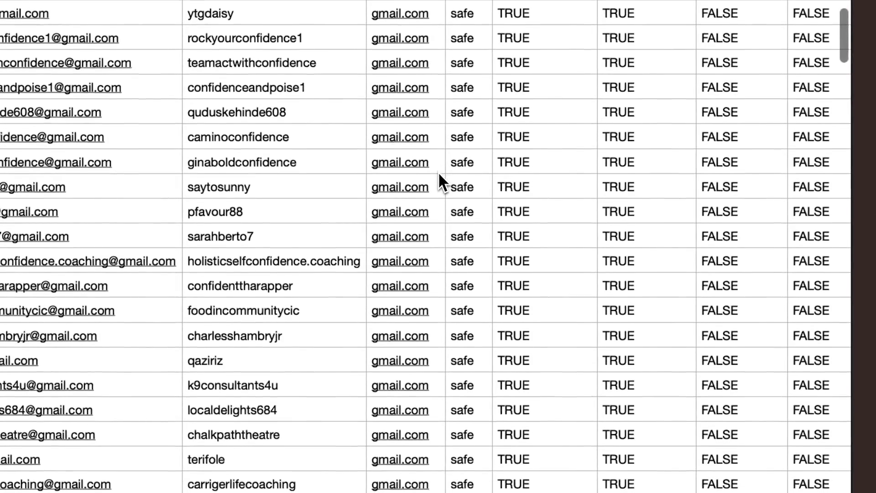
Step: Highlight the suggested #MedTech hashtag in ChatGPT's reply
scroll(439, 171, down, 5)
scroll(439, 173, down, 8)
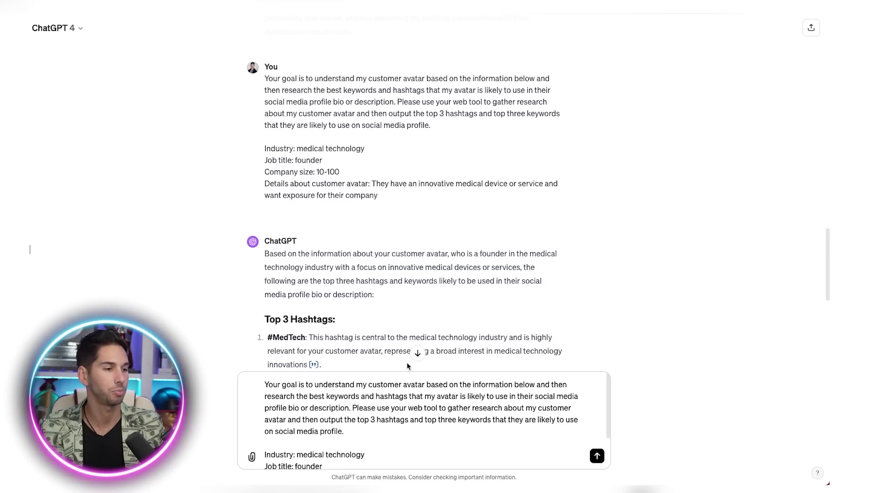
scroll(165, 248, down, 4)
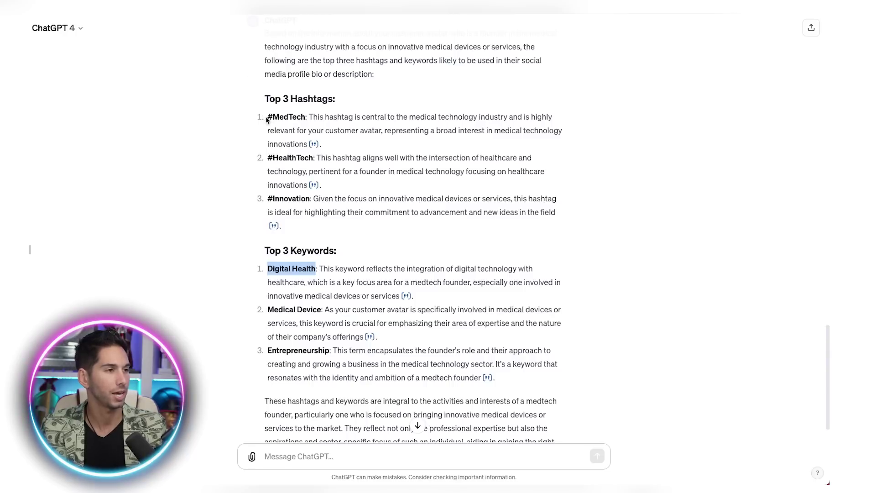
drag(268, 120, 305, 113)
Step: Highlight the prompt's medical technology industry, founder job title and customer avatar details
scroll(301, 112, up, 3)
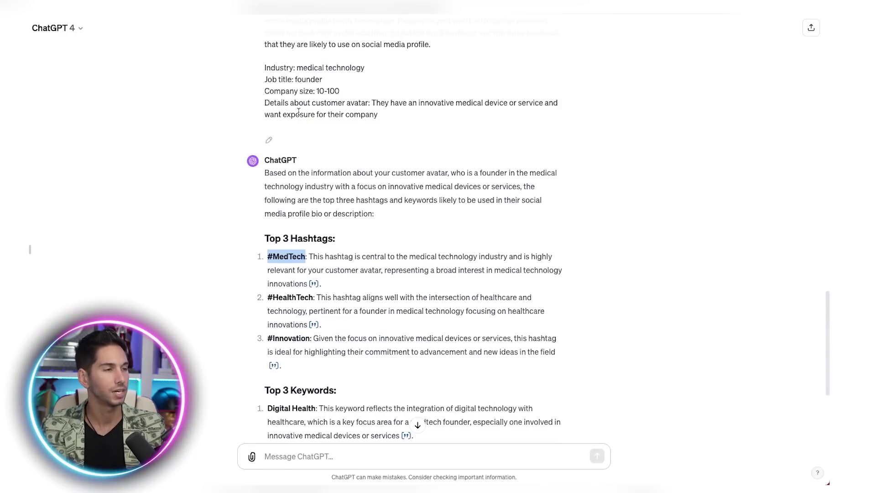
drag(296, 69, 356, 68)
double_click(317, 78)
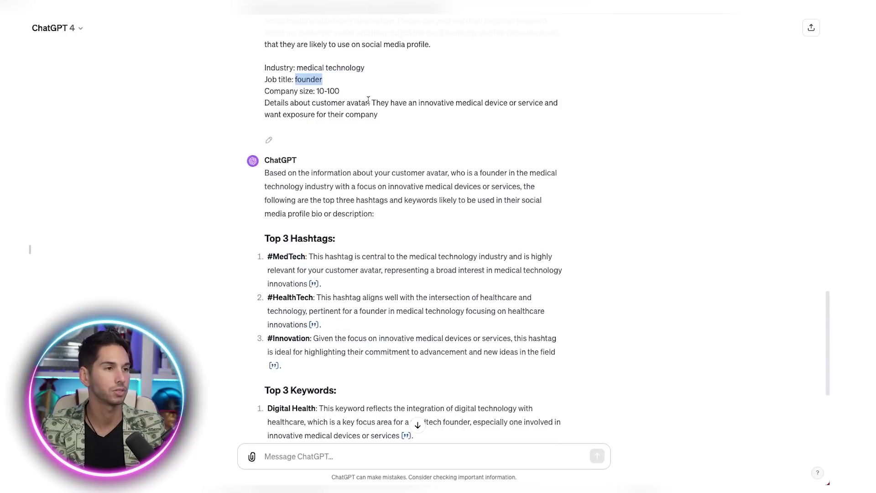
drag(376, 103, 475, 111)
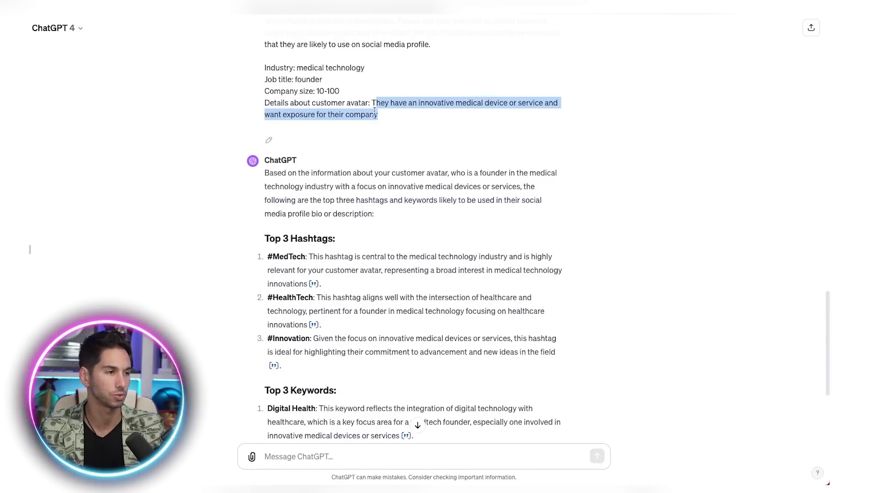
click(379, 126)
Step: Highlight the MedTech and HealthTech hashtags in the reply
double_click(289, 256)
click(289, 257)
double_click(292, 297)
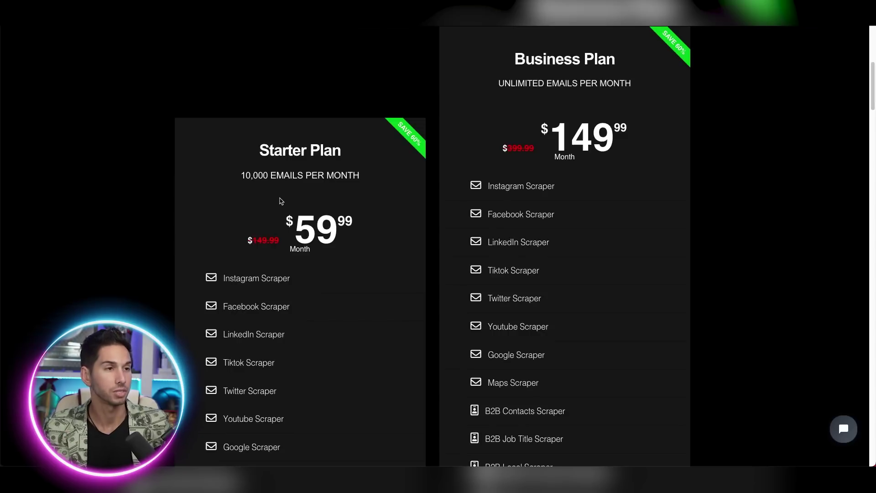
Step: Highlight the Business Plan's unlimited emails, price, verified-email, no-bounce, high-speed and Homeowners Scraper features
triple_click(517, 84)
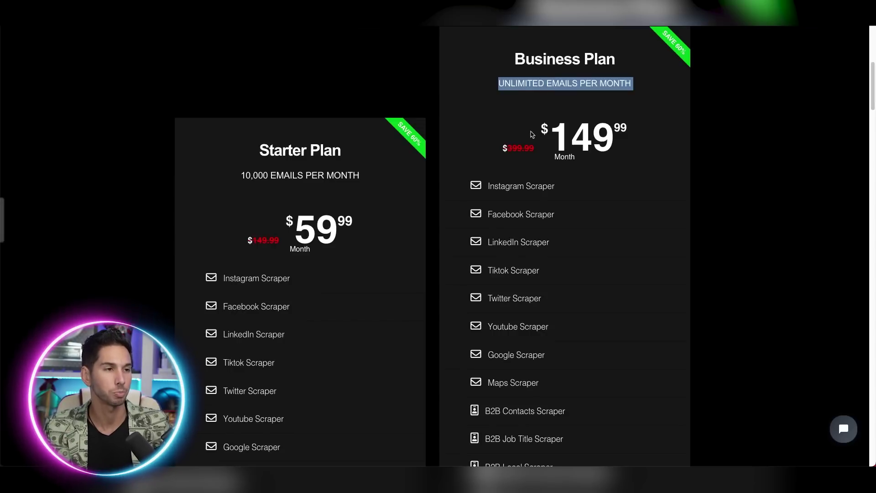
drag(533, 137, 631, 143)
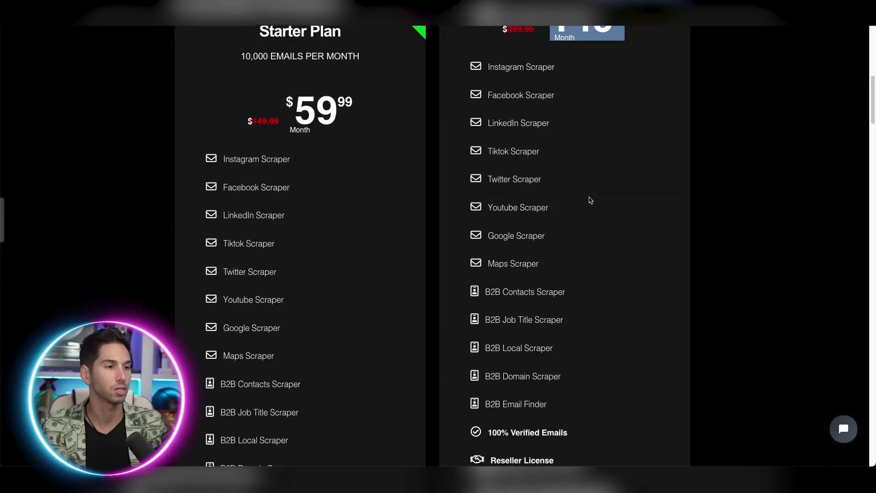
scroll(590, 200, down, 3)
scroll(590, 198, down, 2)
triple_click(573, 235)
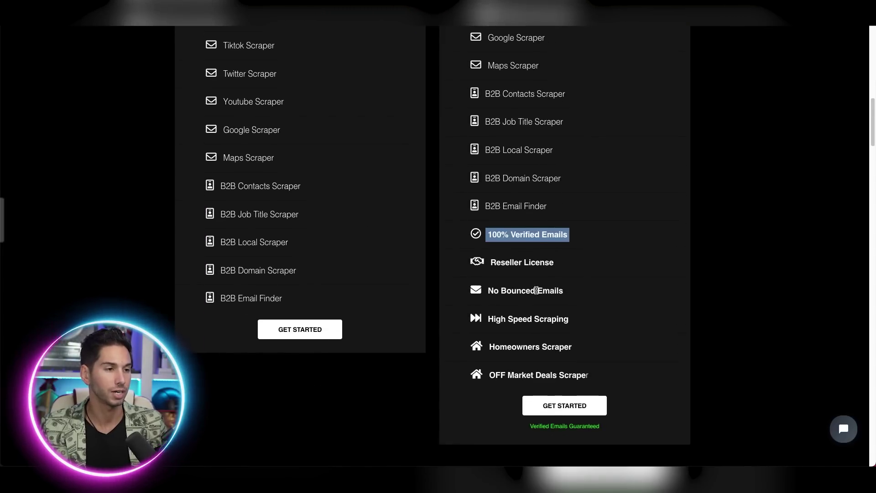
triple_click(536, 291)
triple_click(527, 318)
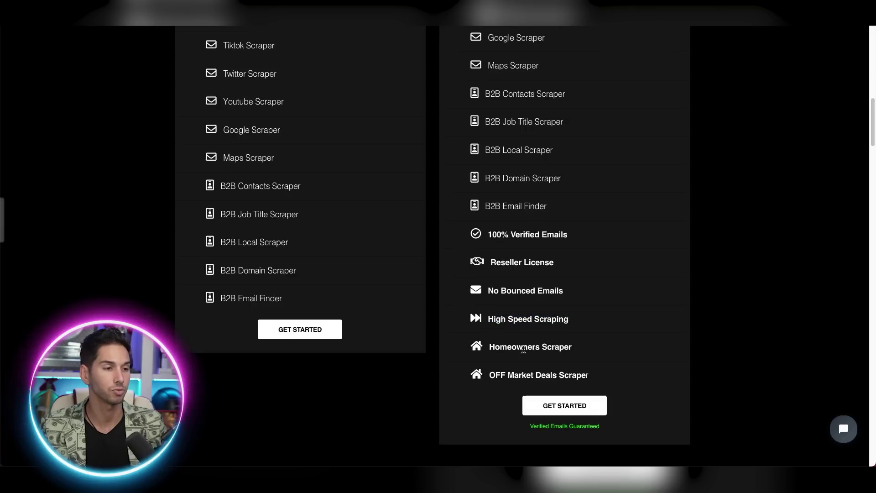
triple_click(525, 348)
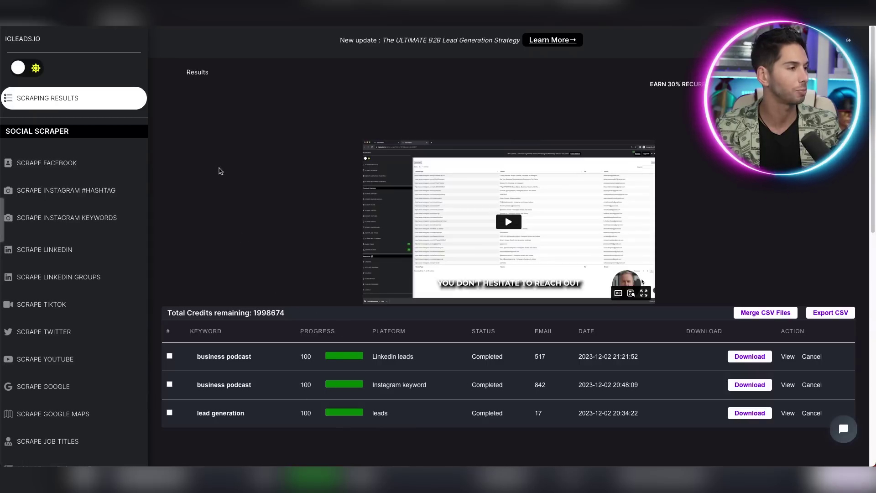
Step: Scroll the IGLeads sidebar down through the list of available scrapers
scroll(59, 187, down, 2)
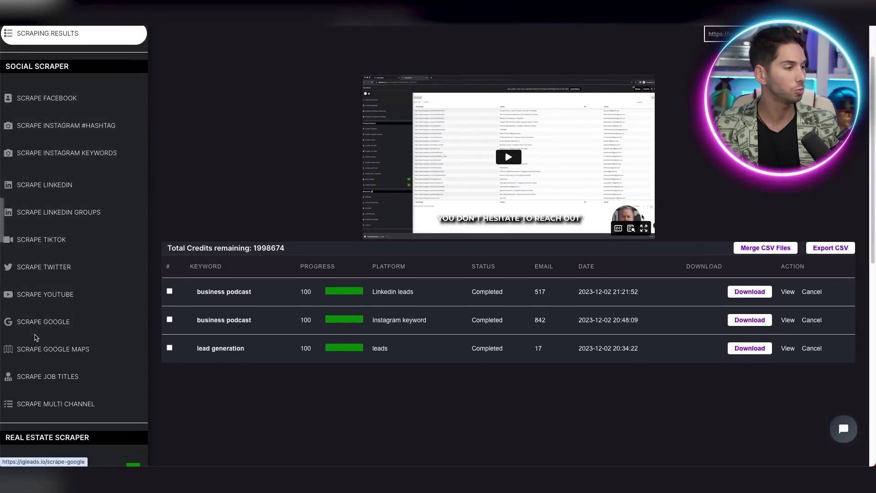
scroll(73, 349, down, 2)
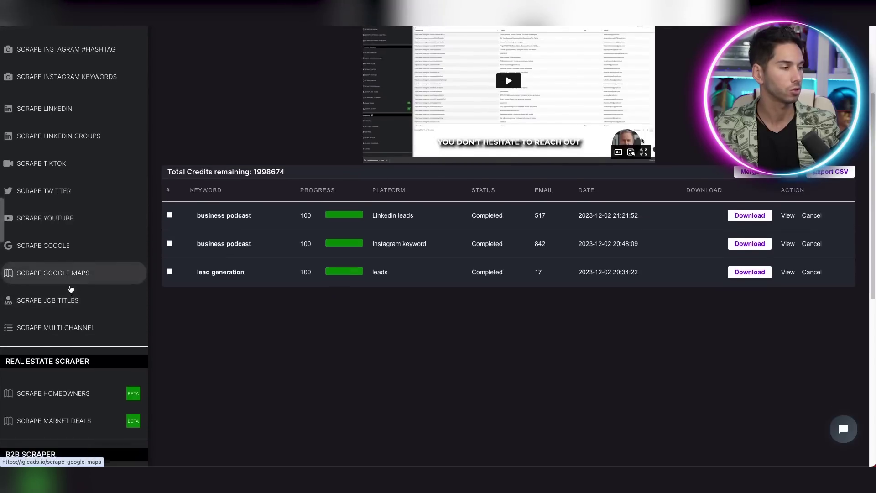
scroll(70, 288, down, 1)
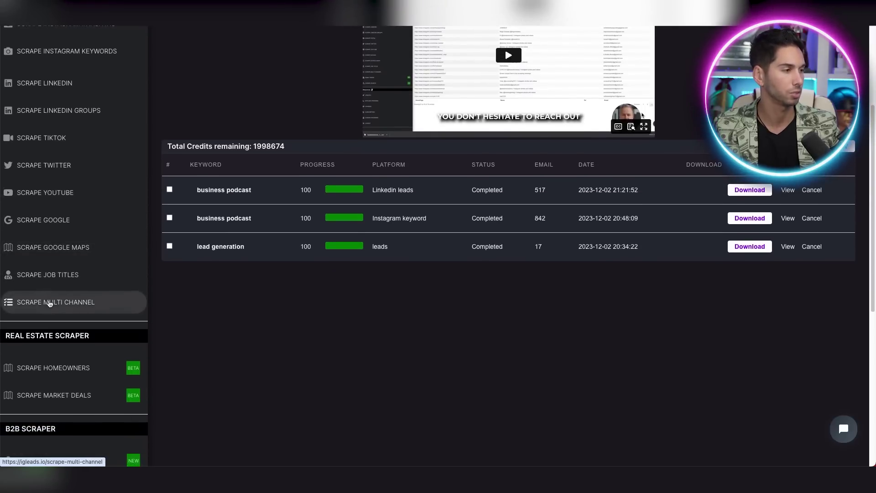
scroll(51, 303, down, 3)
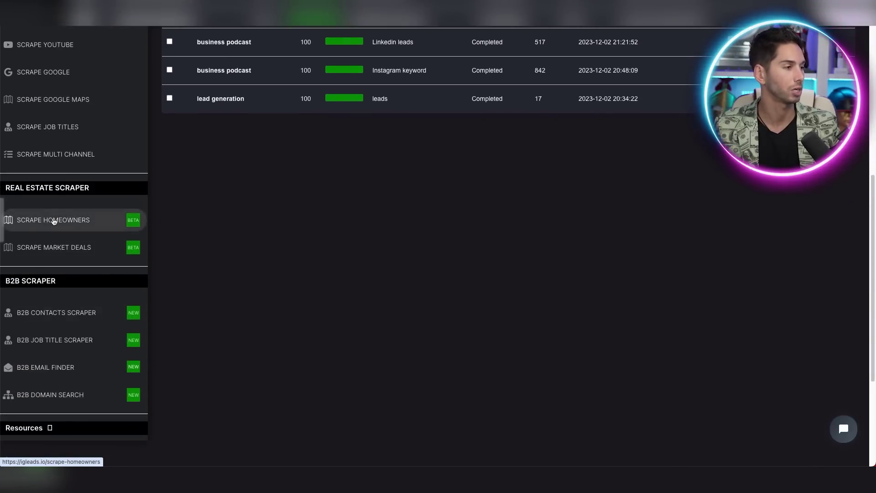
scroll(43, 249, down, 2)
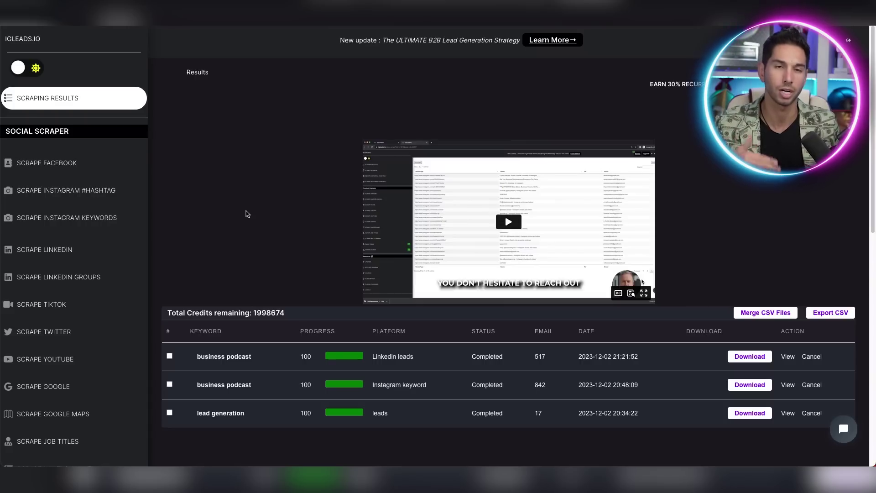
scroll(342, 228, down, 1)
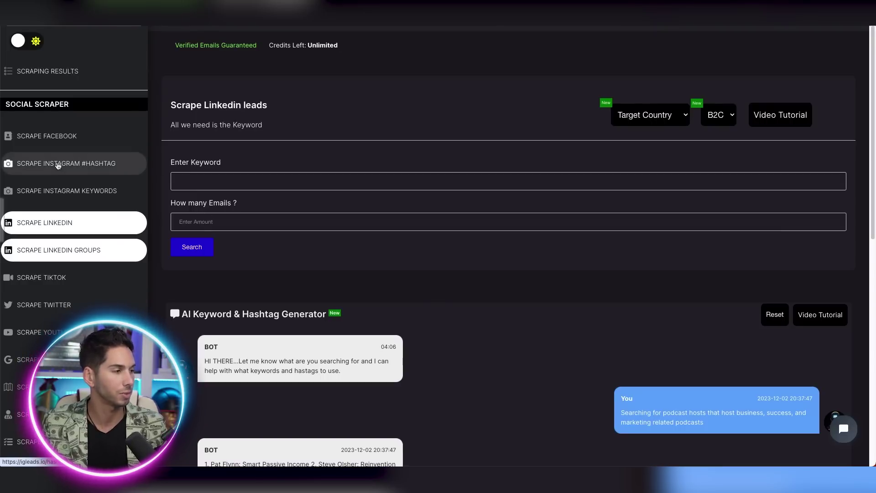
scroll(59, 168, down, 2)
scroll(59, 168, down, 1)
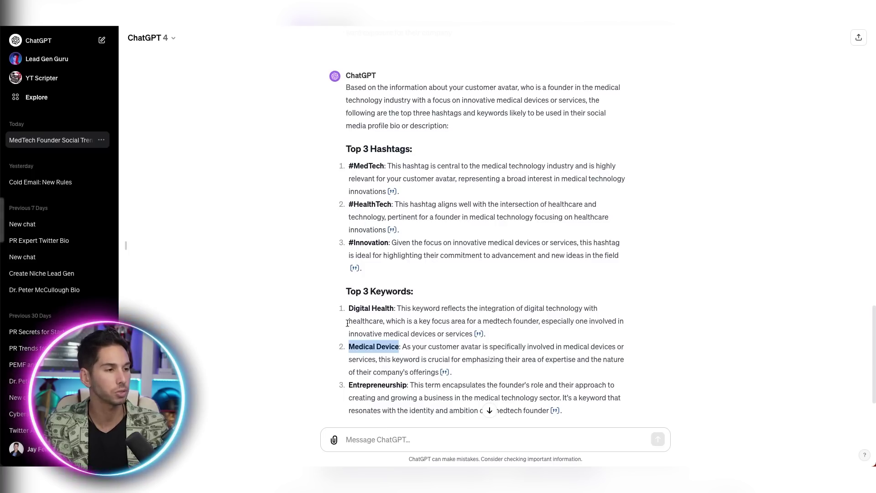
Step: Select 'Medical Device:' in ChatGPT's reply to copy it
drag(347, 346, 401, 347)
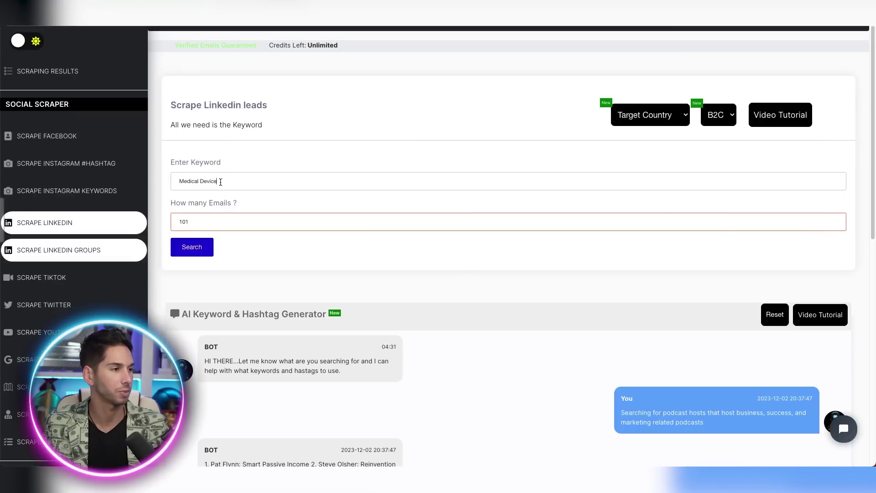
Step: Start a LinkedIn leads scrape for 'Medical Device' with 101 emails, targeting the United States
triple_click(220, 181)
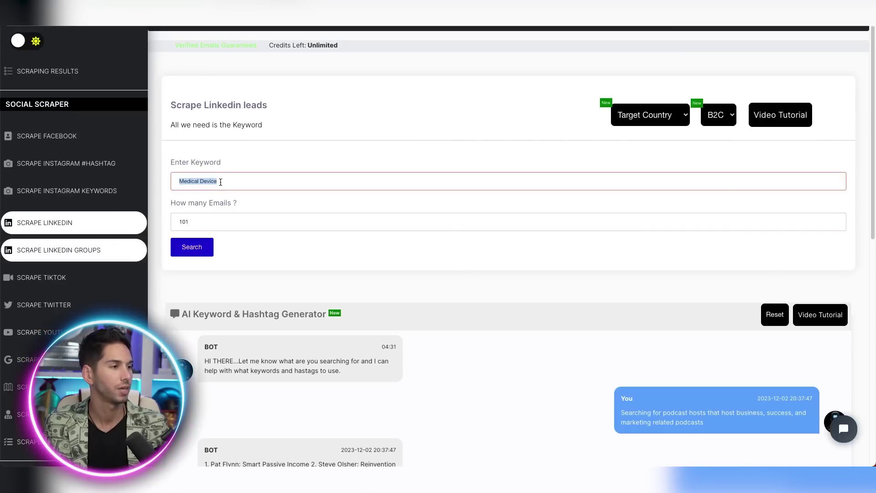
double_click(212, 228)
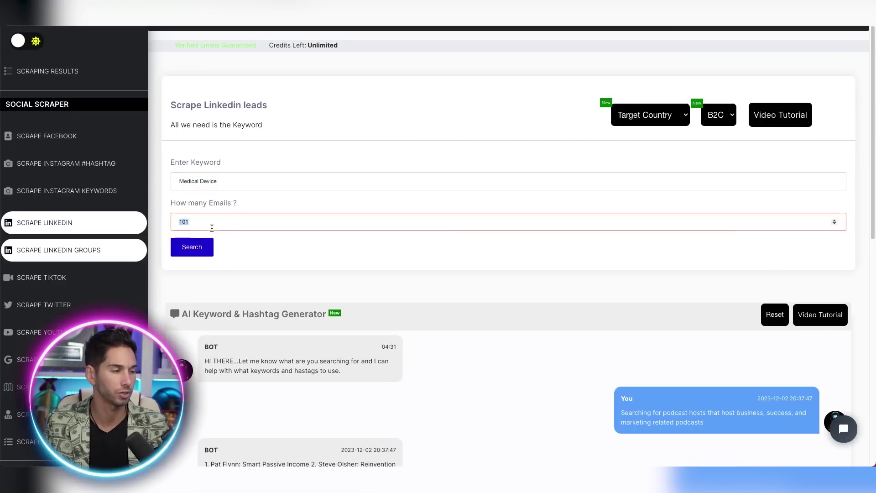
click(212, 227)
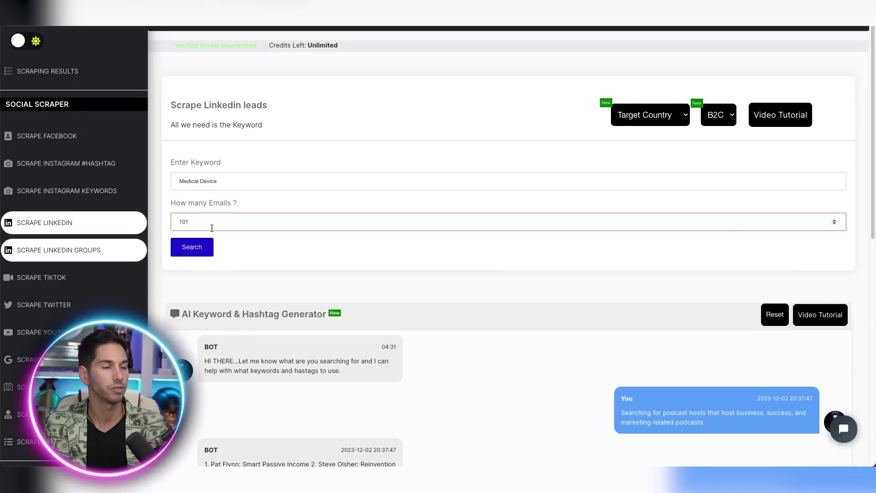
click(643, 115)
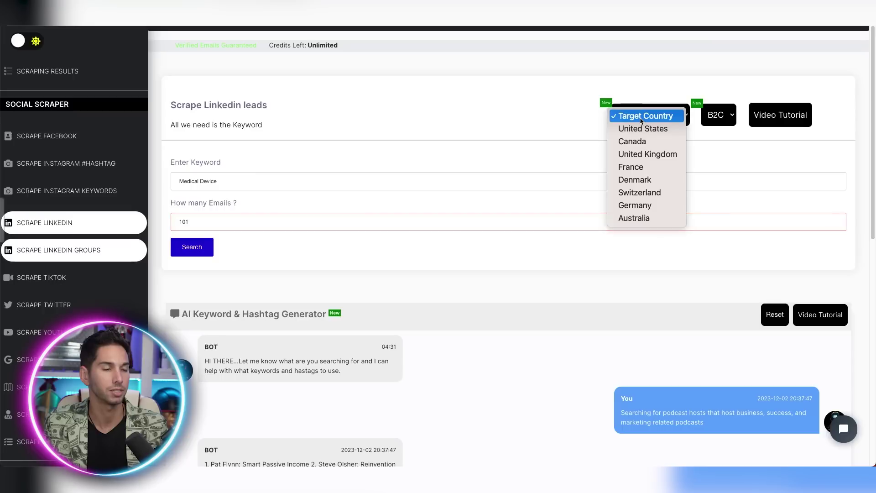
click(641, 130)
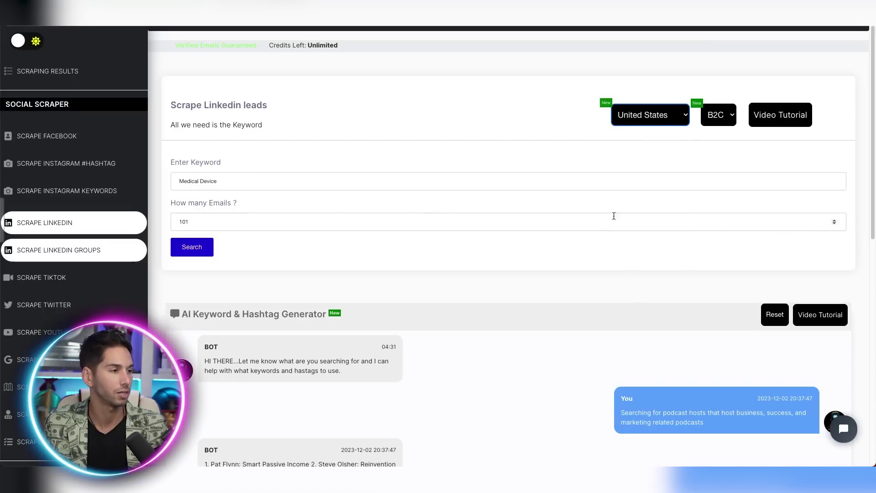
click(199, 250)
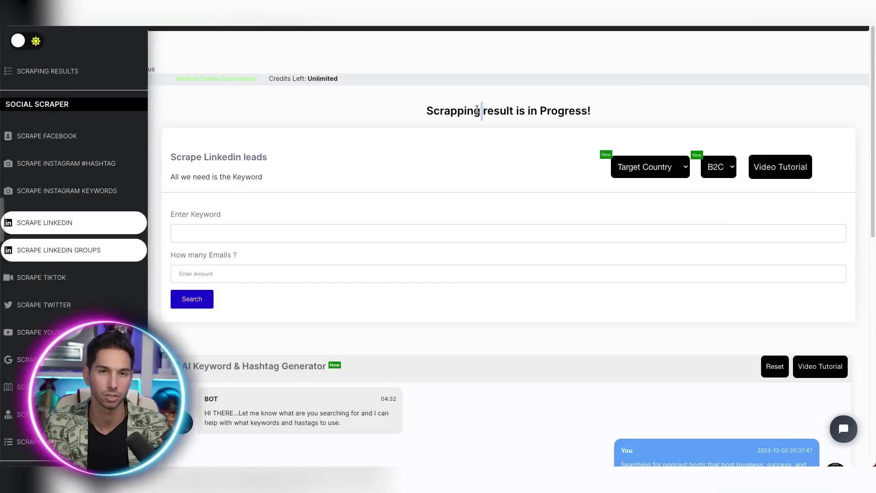
triple_click(472, 117)
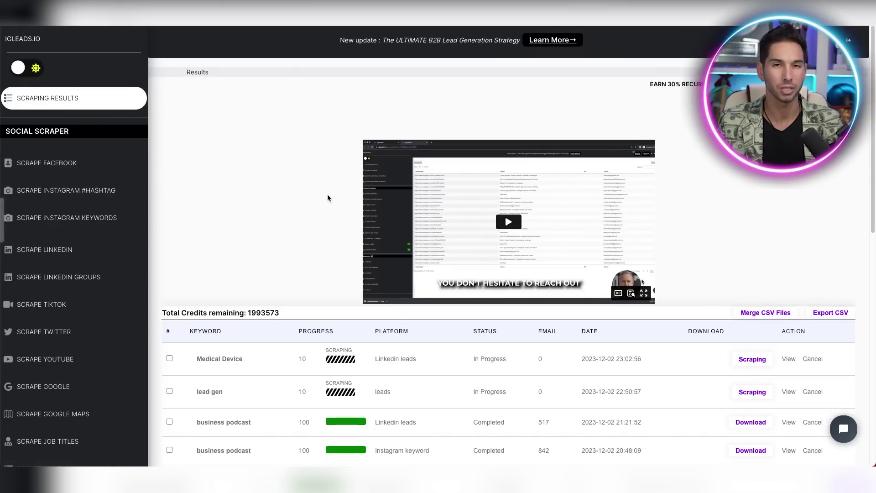
Step: Highlight the new Medical Device job's keyword in Scraping Results
scroll(327, 195, down, 1)
scroll(319, 205, down, 1)
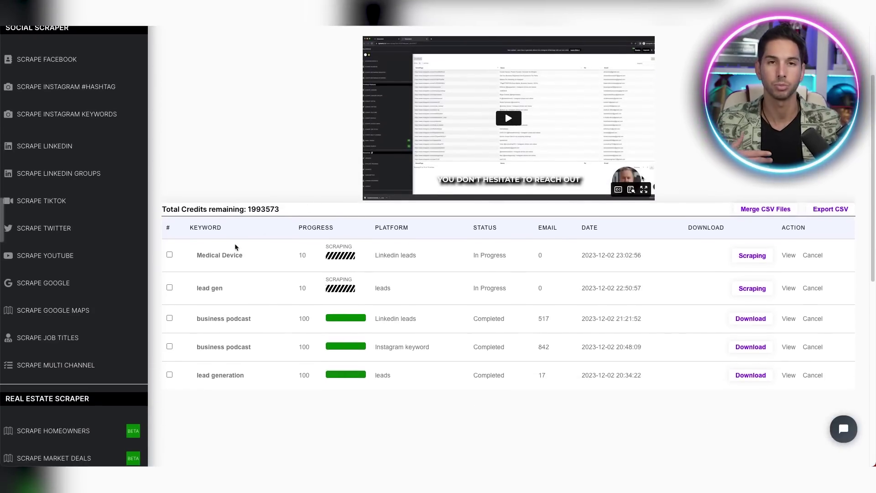
double_click(224, 256)
triple_click(224, 258)
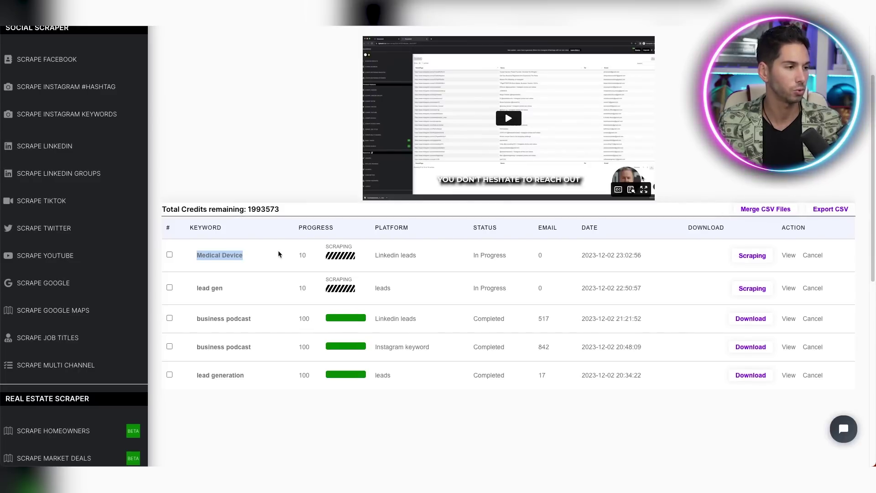
Step: Check the business podcast LinkedIn scrape's 517 emails and the Instagram scrape's 842 emails
triple_click(237, 322)
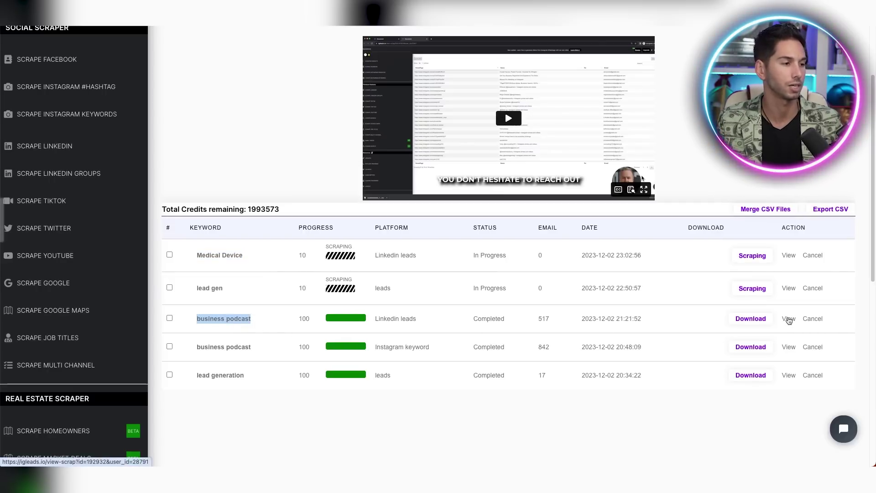
click(545, 318)
double_click(545, 319)
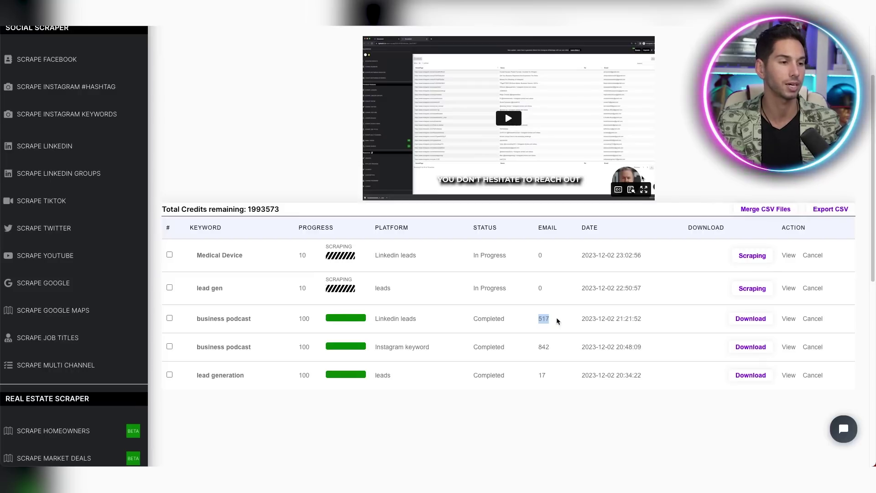
triple_click(404, 347)
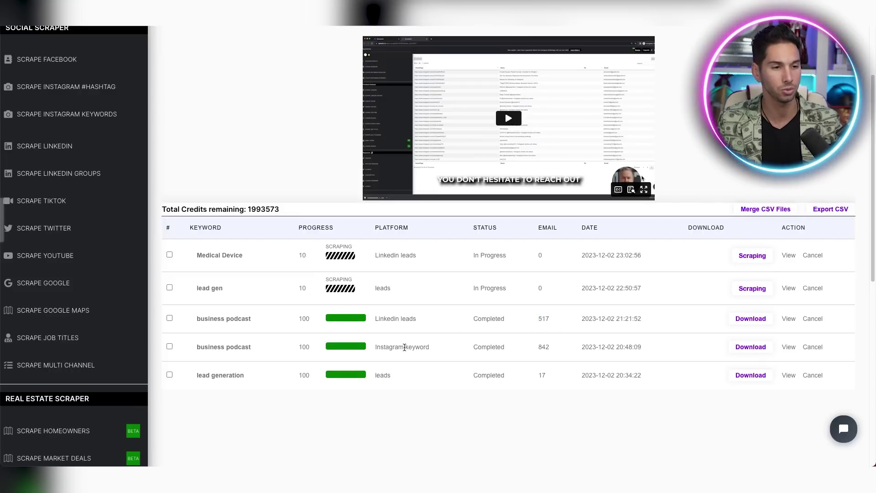
double_click(545, 348)
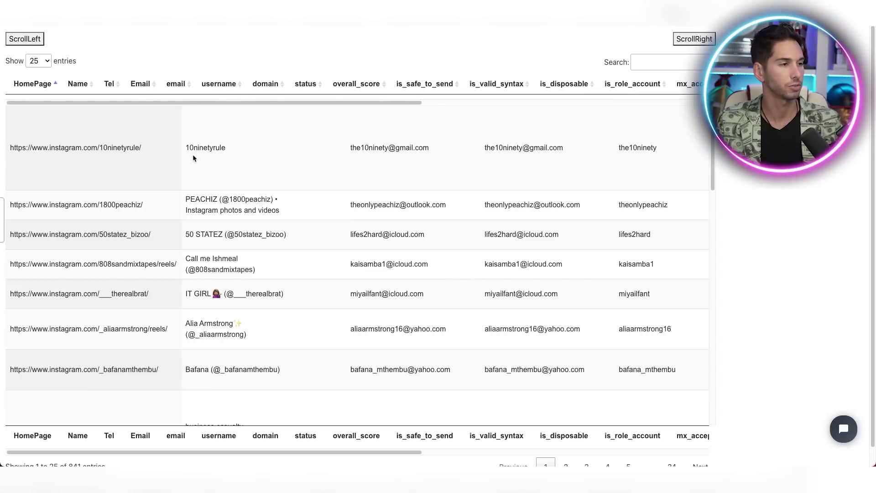
Step: Review the first scraped profile URL and email, then download the Instagram business podcast results as CSV
triple_click(106, 148)
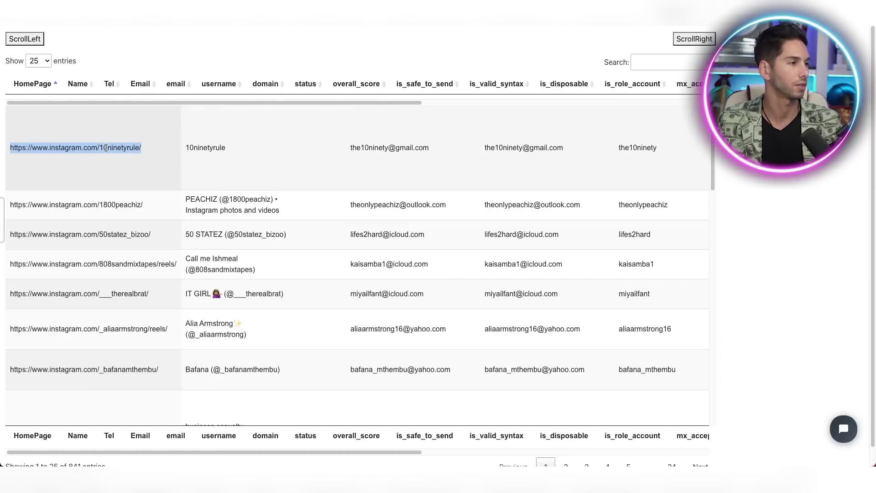
triple_click(363, 149)
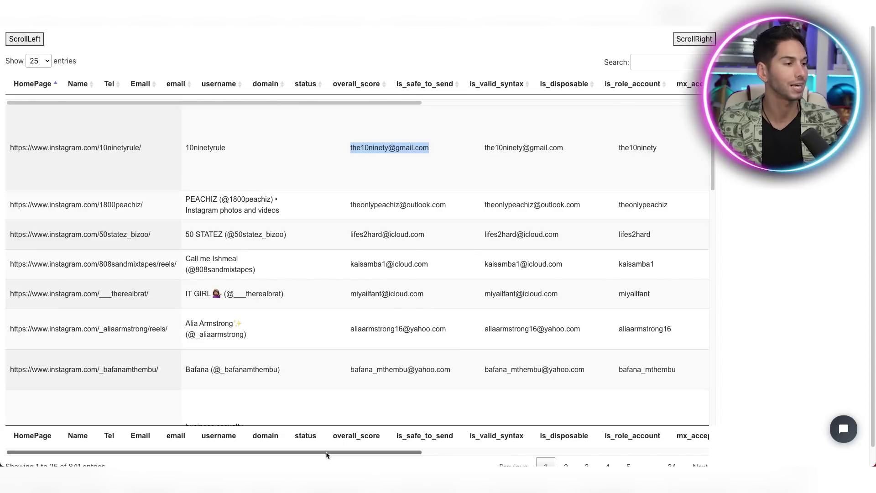
drag(327, 455, 347, 455)
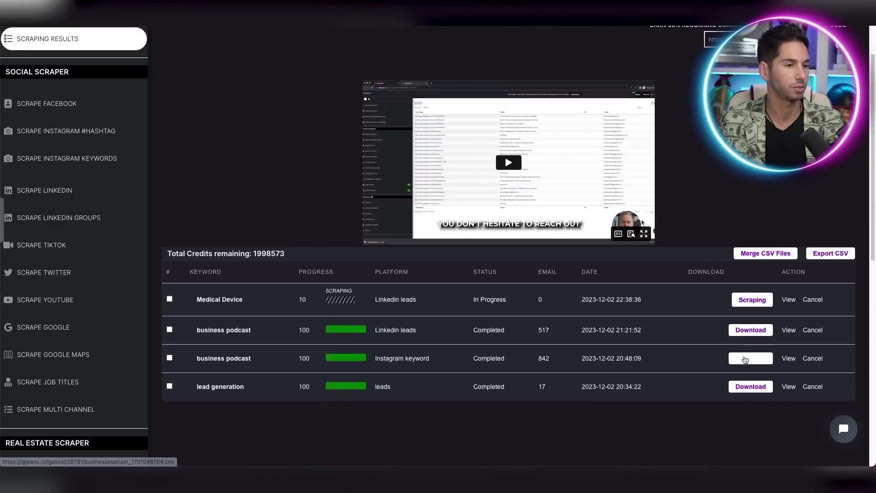
click(749, 359)
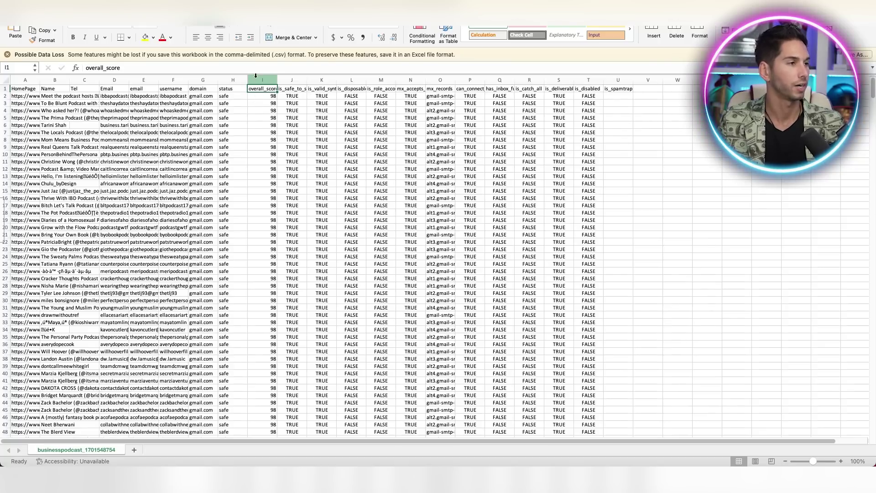
Step: Delete columns E through U, from is_safe_to_send onward, in the business podcast sheet
click(289, 90)
scroll(251, 195, down, 14)
scroll(251, 194, up, 14)
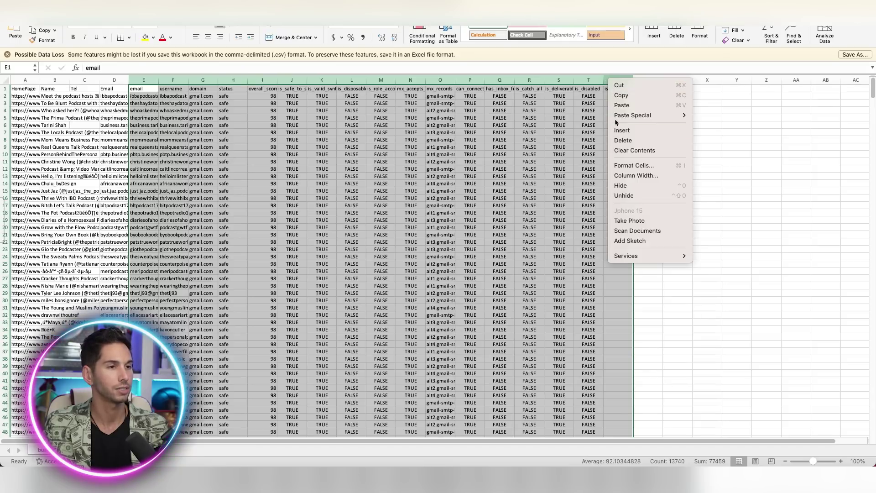
click(620, 140)
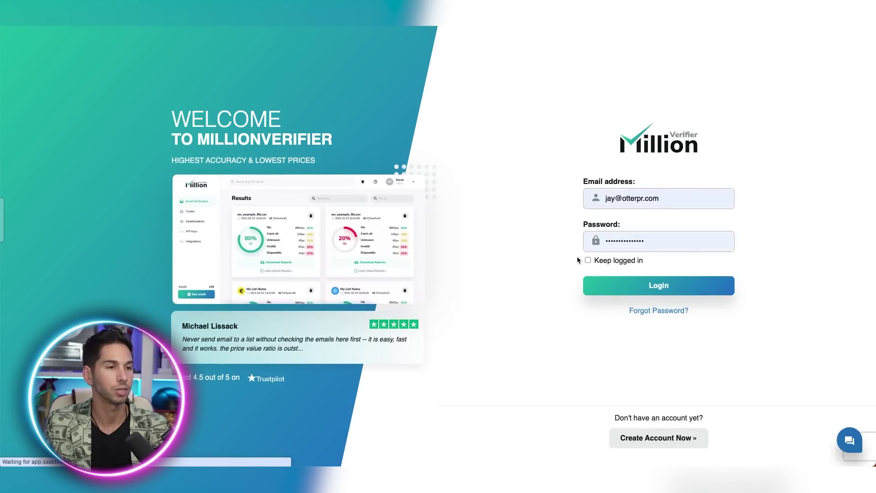
Step: Log in to MillionVerifier with the autofilled credentials
click(595, 287)
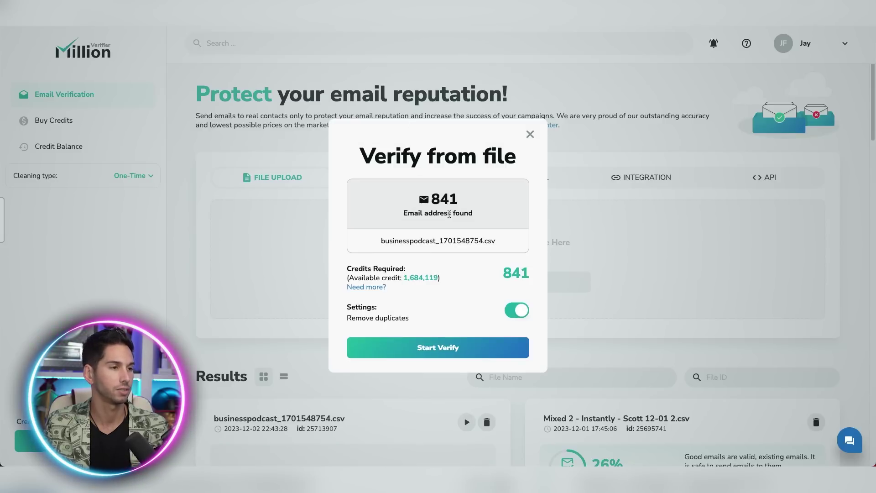
Step: Confirm the 841 emails found in businesspodcast_1701548754.csv and run the verification
double_click(444, 199)
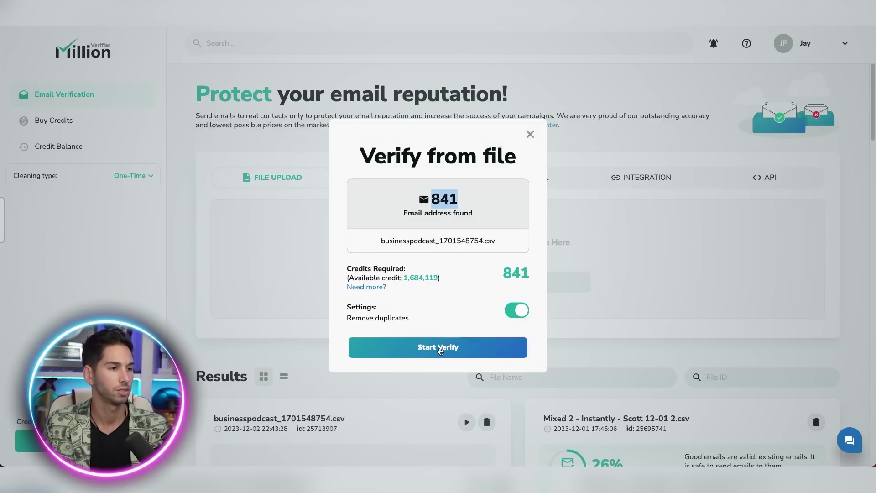
click(439, 348)
scroll(437, 349, down, 7)
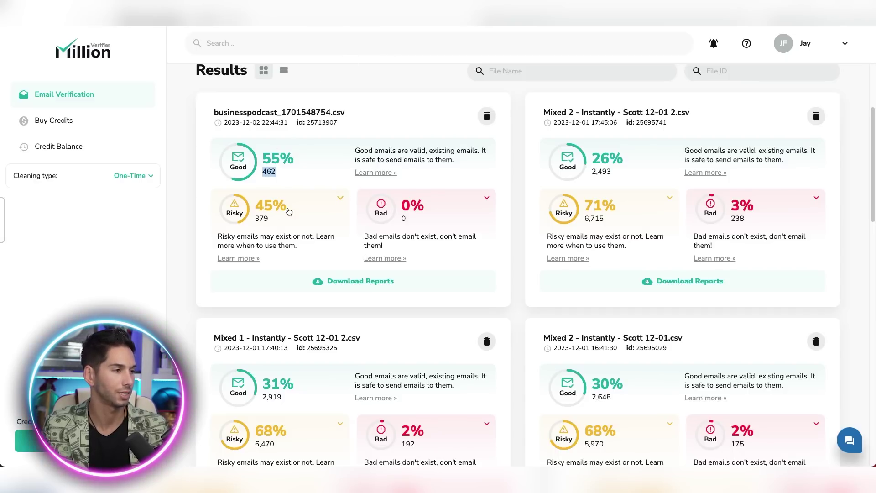
Step: Expand the businesspodcast file's Risky count into 1 catch-all and 378 unknown emails
click(340, 198)
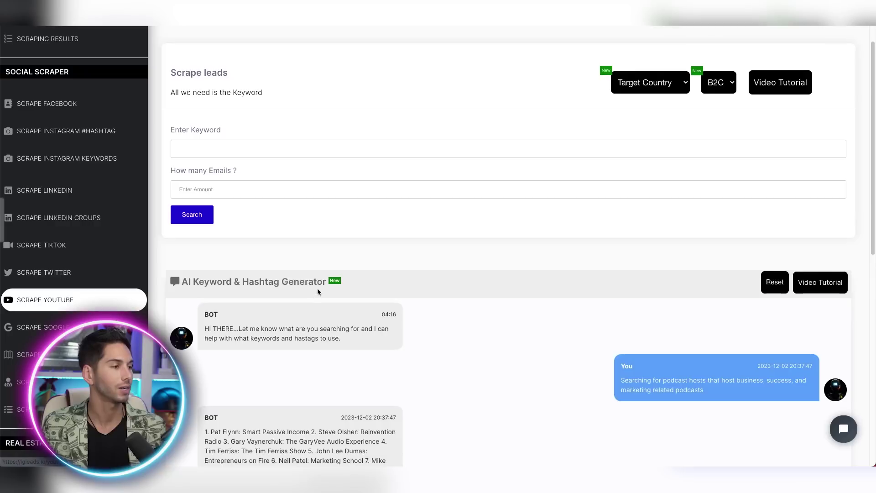
Step: Highlight the AI Keyword & Hashtag Generator heading and scroll down to its chat
scroll(317, 288, down, 3)
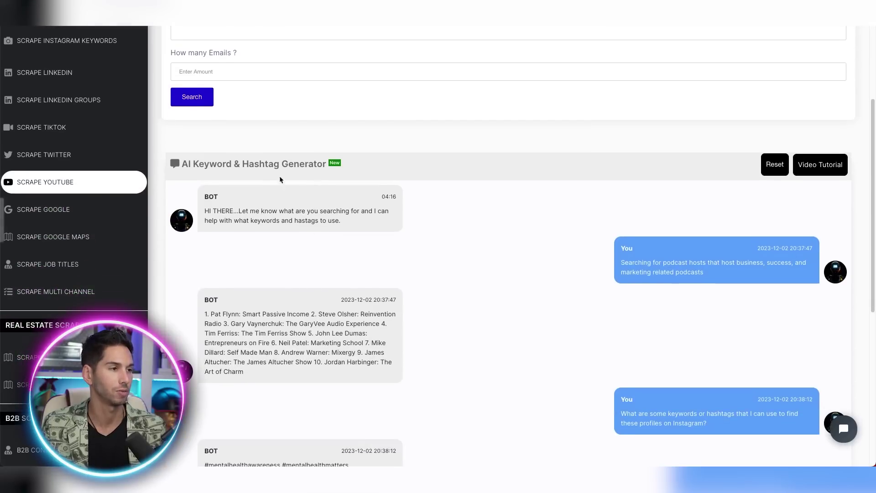
triple_click(265, 166)
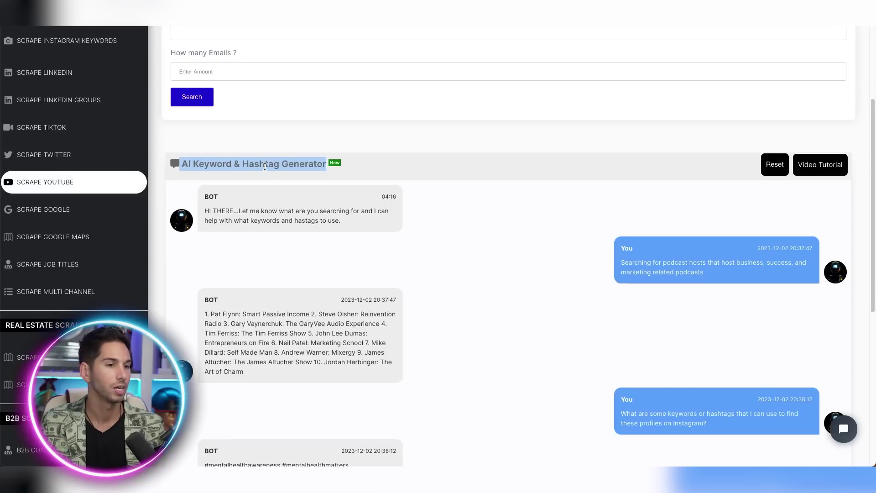
scroll(271, 195, down, 2)
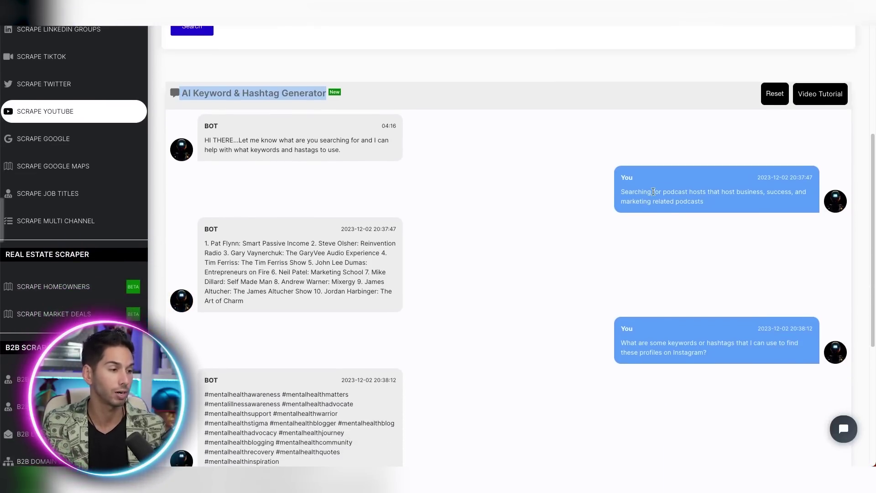
scroll(653, 192, down, 1)
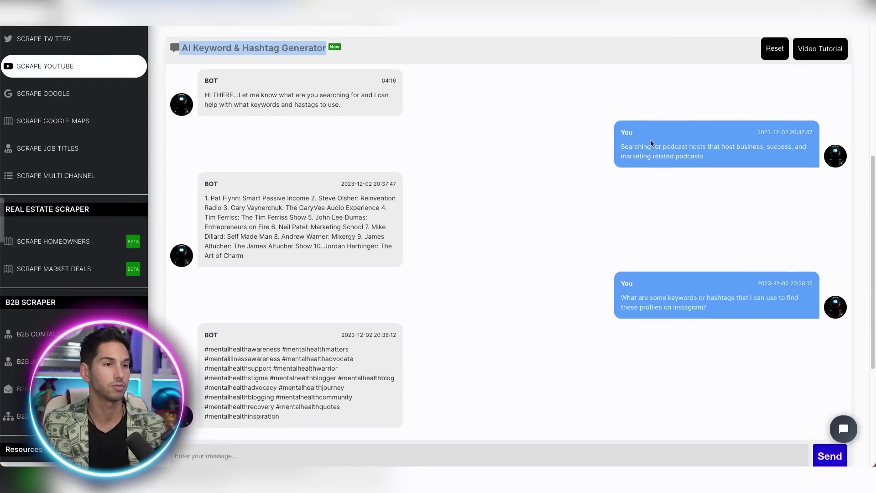
Step: Highlight the podcast-host question, the bot's ten-host list, the Instagram keyword question and suggested hashtags
triple_click(651, 143)
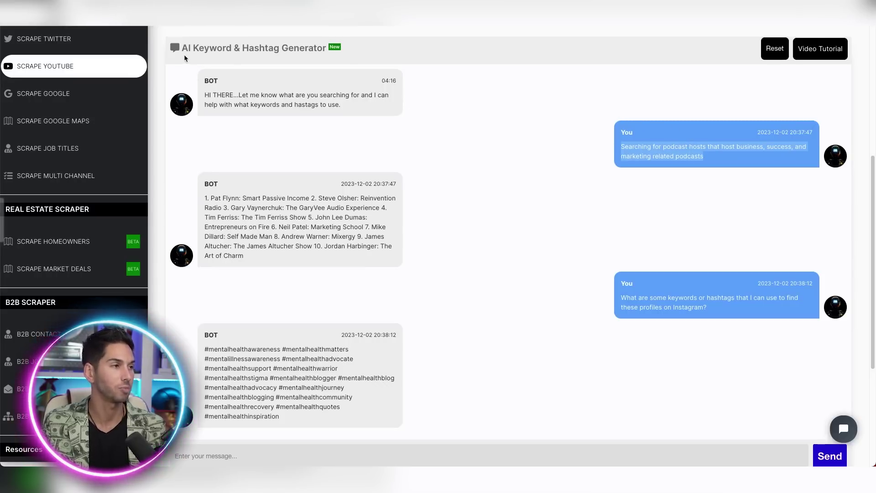
triple_click(274, 226)
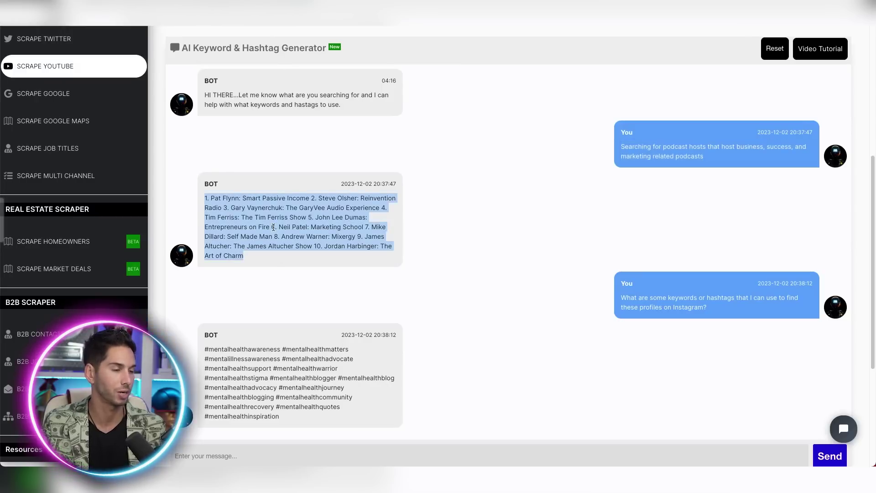
triple_click(643, 303)
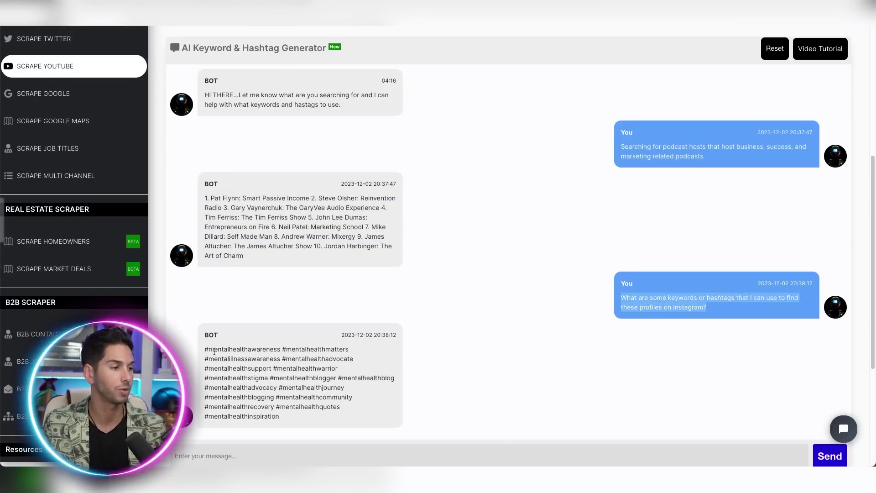
drag(206, 347, 285, 415)
click(310, 424)
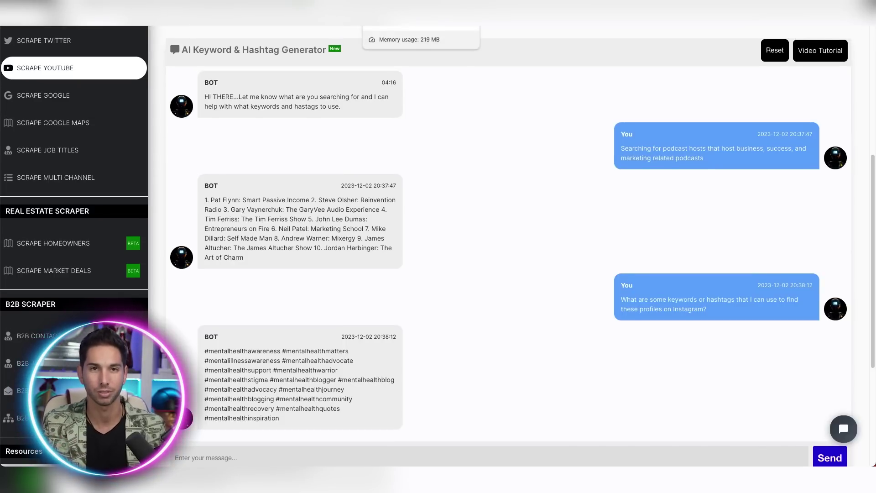
Step: Set the Scrape leads email amount to 5000
scroll(524, 156, up, 5)
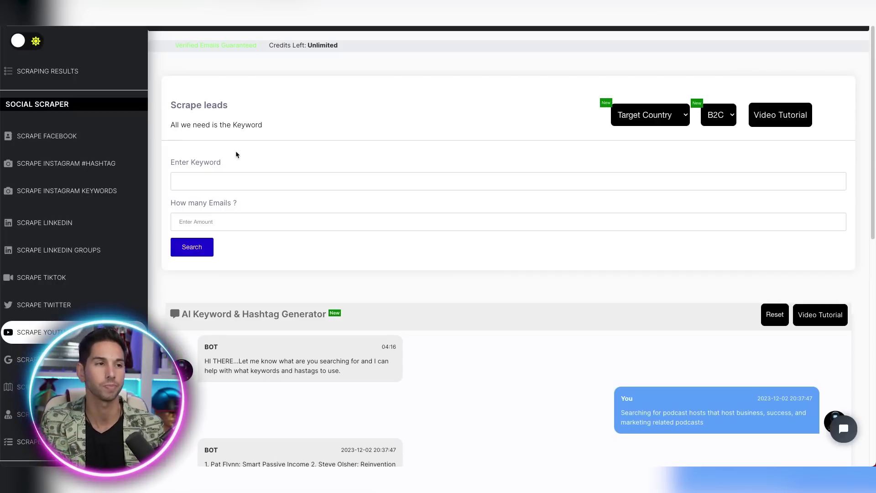
click(226, 220)
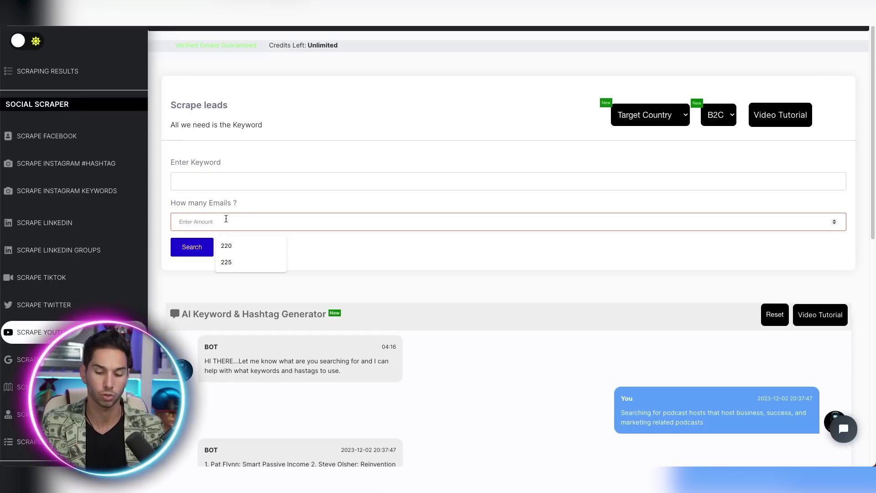
text(5000)
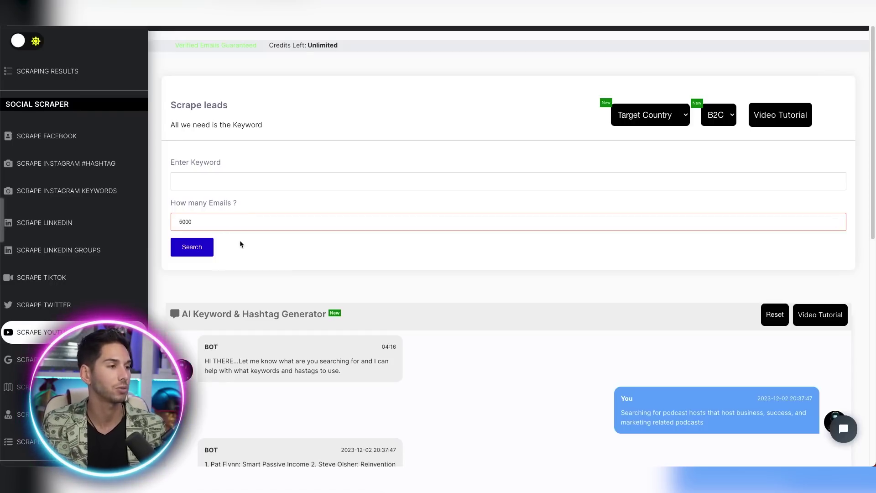
click(240, 242)
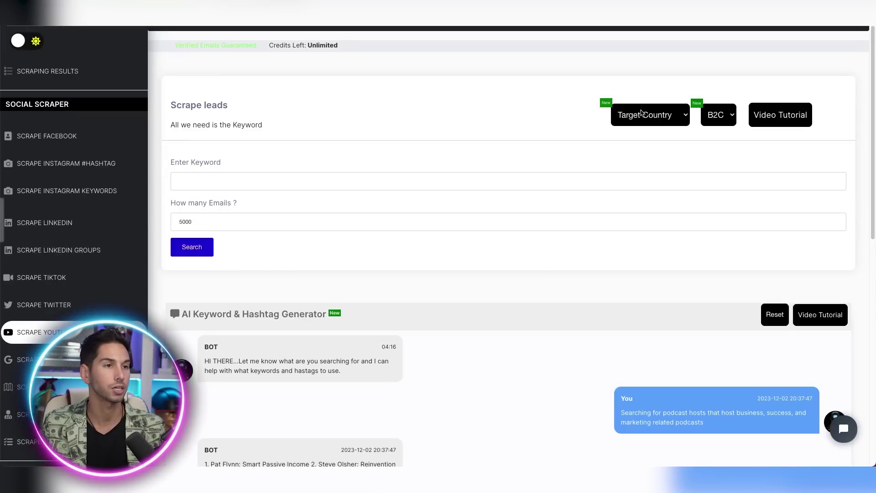
Step: Set the target country to United States and the lead type to B2B
click(638, 118)
click(634, 129)
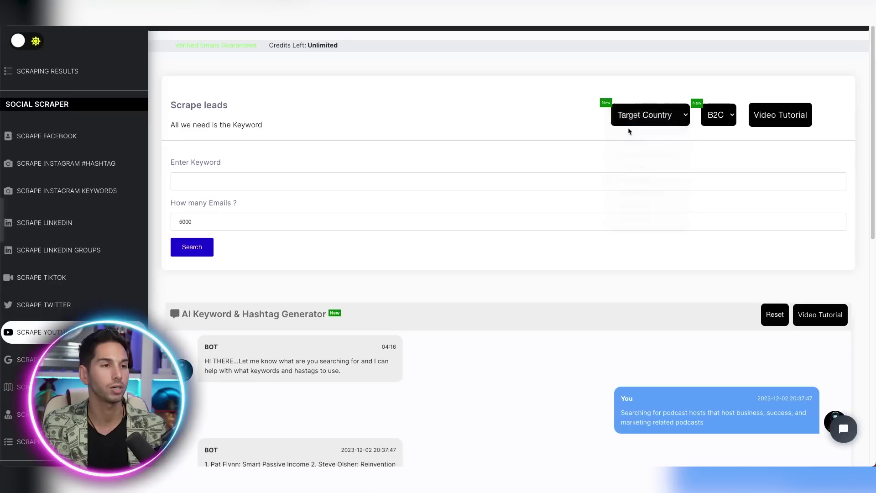
click(708, 118)
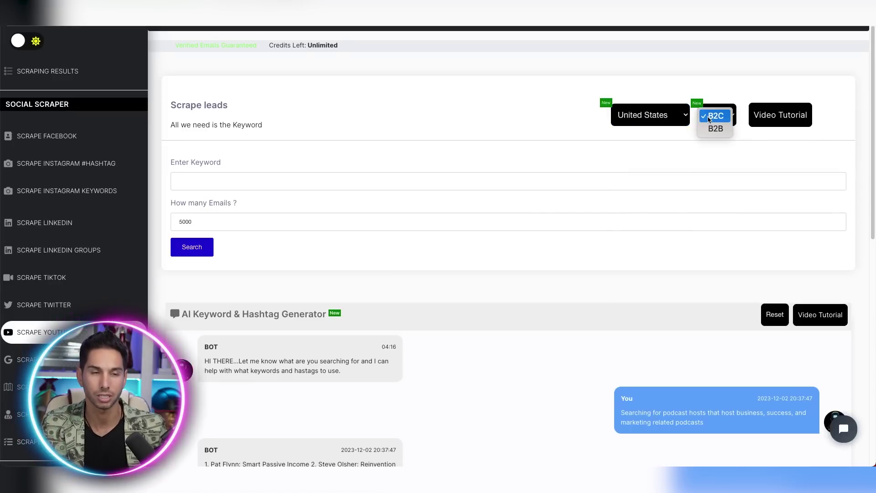
key(Escape)
key(Down)
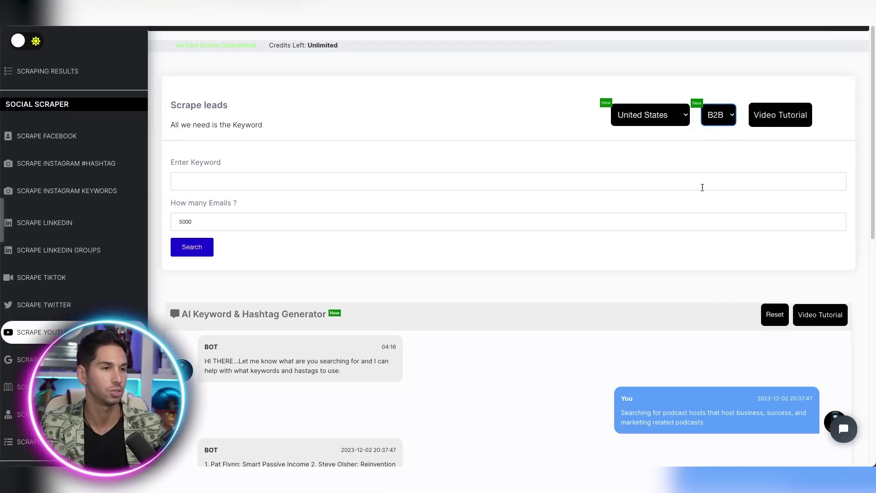
scroll(160, 244, down, 1)
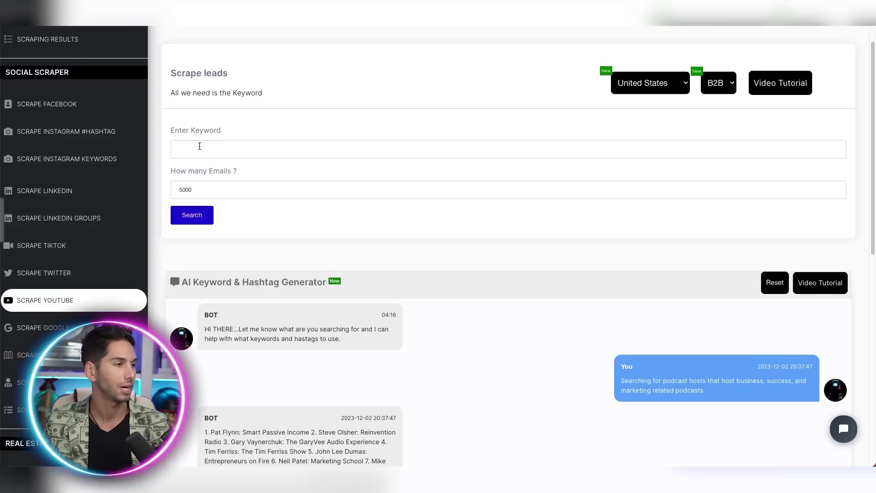
Step: Start a B2C leads scrape for the keyword 'lead gen'
click(201, 149)
text(lead gen)
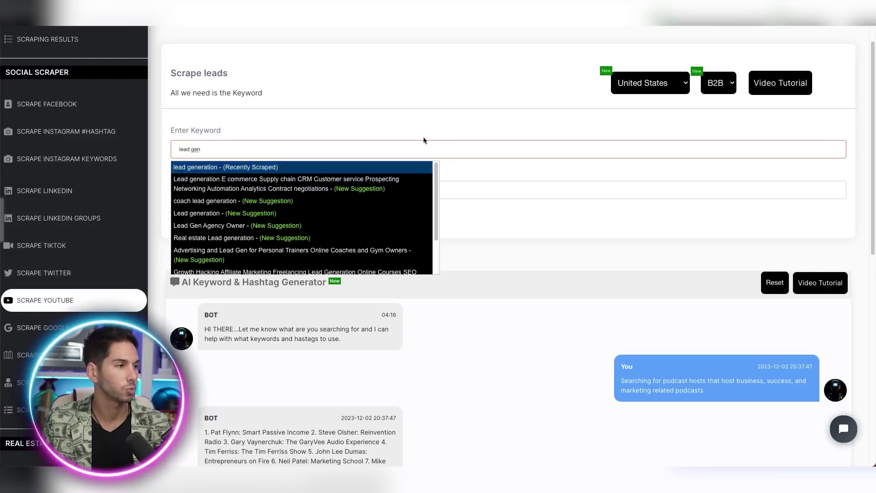
click(409, 128)
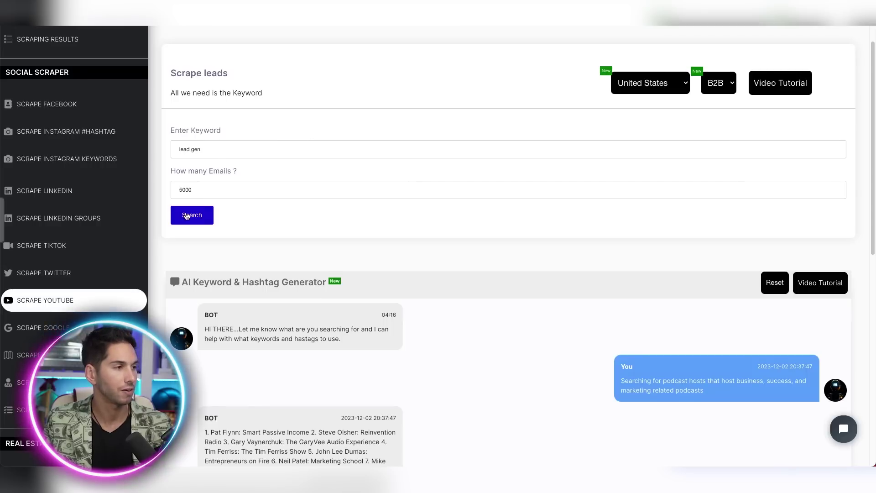
click(725, 87)
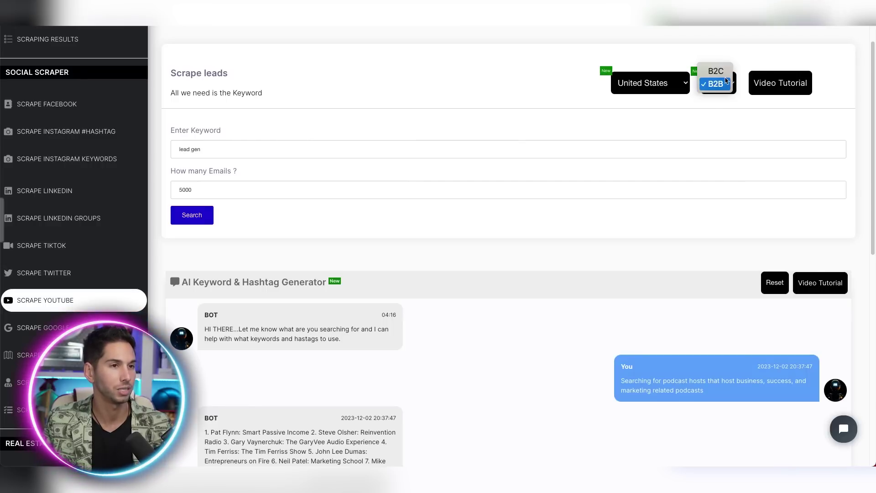
click(715, 71)
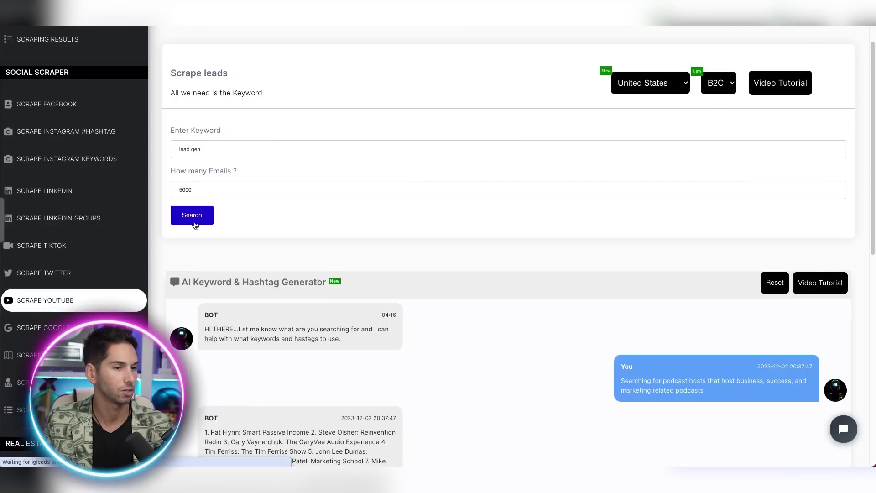
click(194, 222)
Step: Highlight the lead gen job's keyword and scroll through the Scraping Results table
triple_click(212, 277)
scroll(206, 331, down, 1)
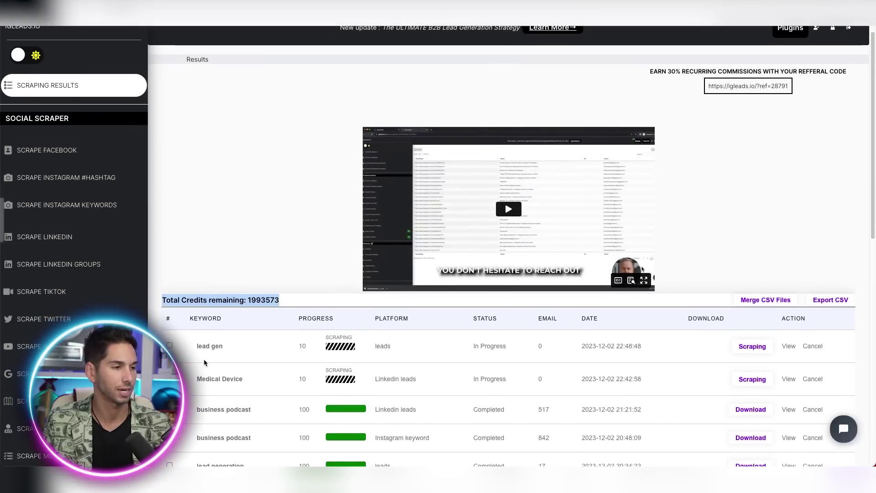
scroll(222, 246, down, 3)
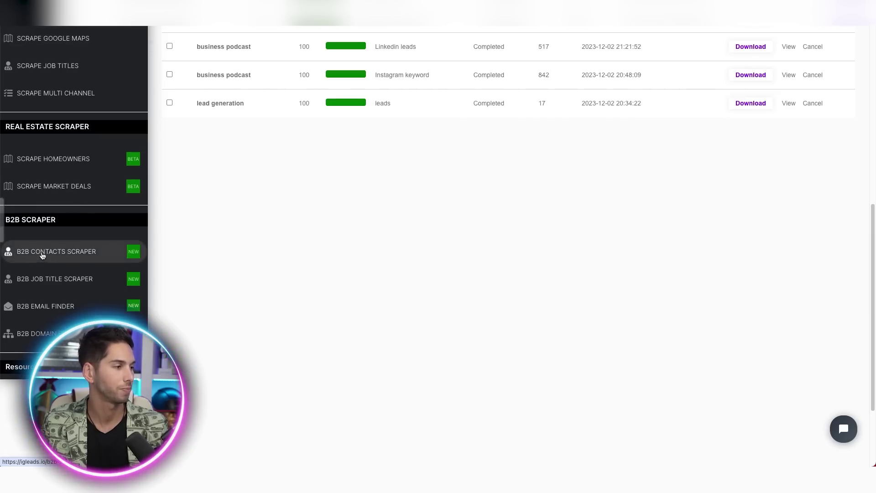
Step: Go to the B2B Contacts Scraper form and highlight its wait-for-previous-requests warning
click(38, 260)
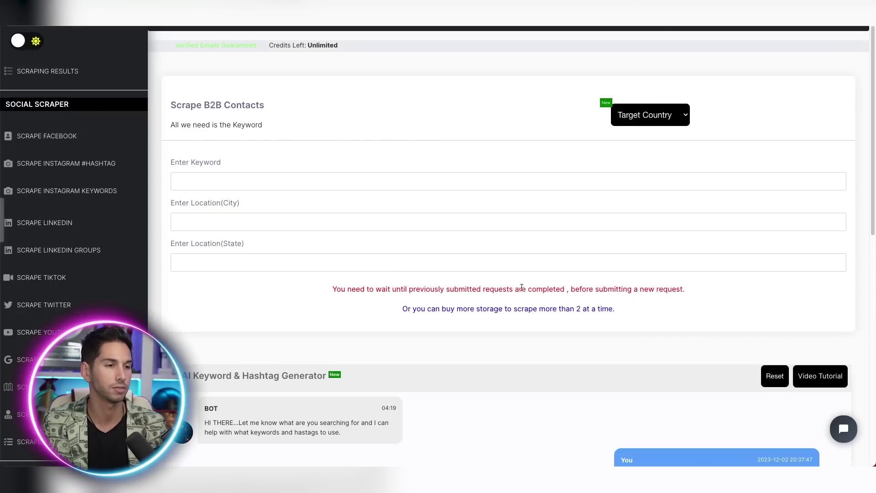
triple_click(521, 288)
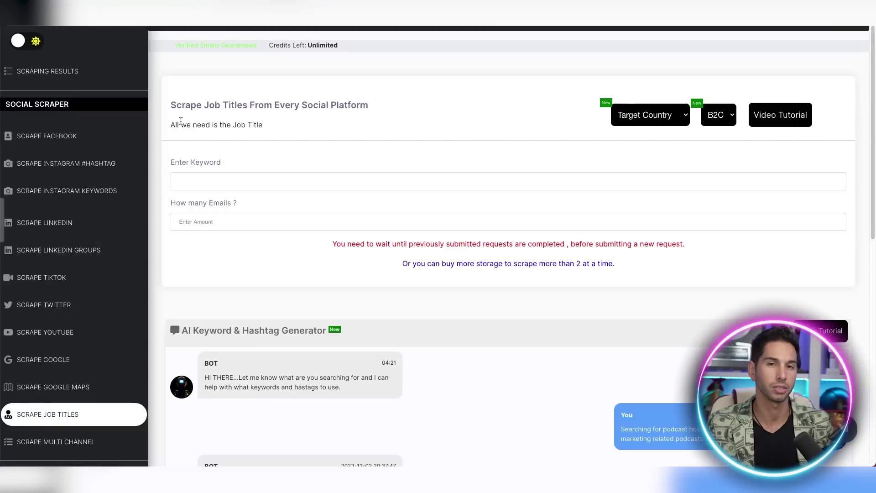
Step: Scroll through the pricing page showing the $59.99 Starter and $149.99 Business plans
scroll(137, 228, down, 2)
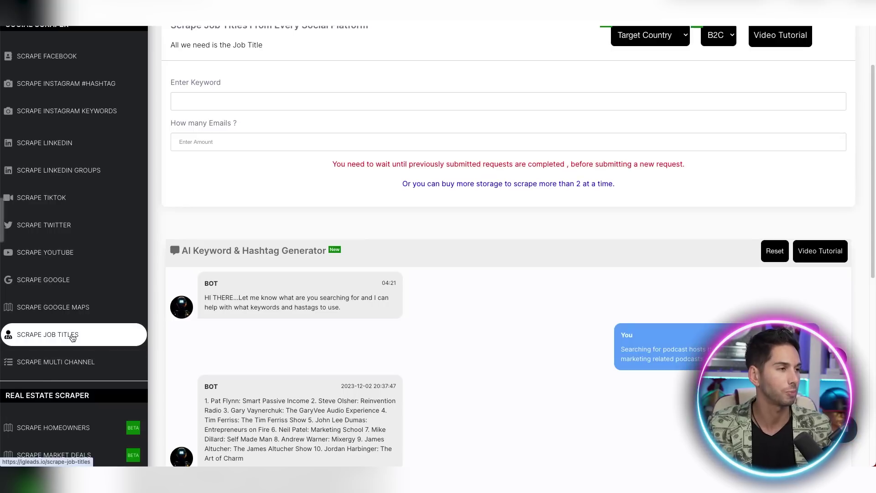
scroll(192, 203, up, 1)
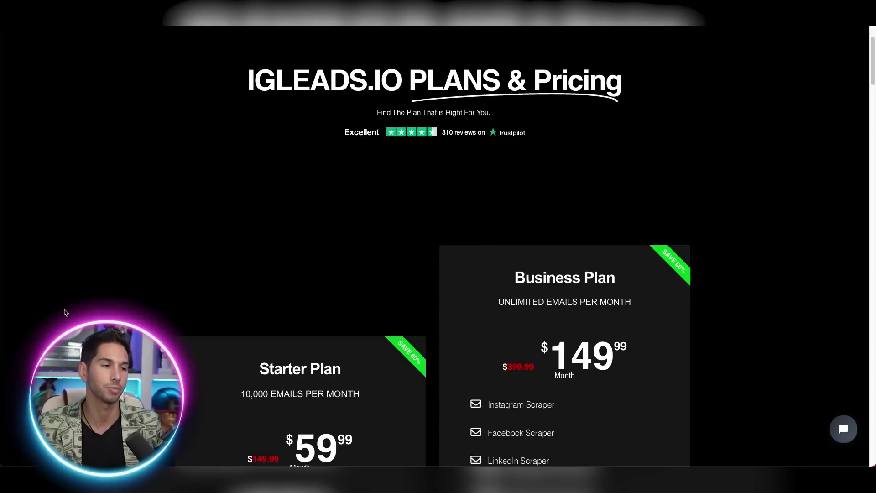
scroll(65, 312, down, 3)
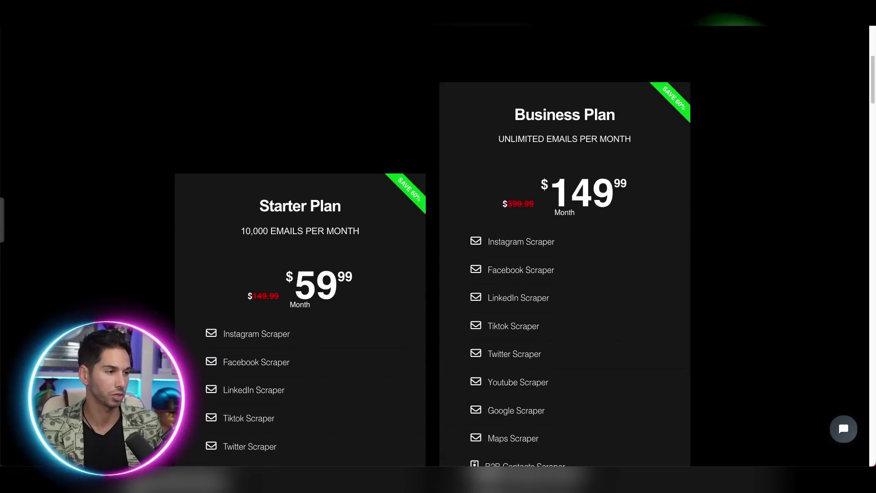
double_click(554, 176)
click(678, 193)
scroll(672, 209, down, 1)
scroll(666, 214, up, 1)
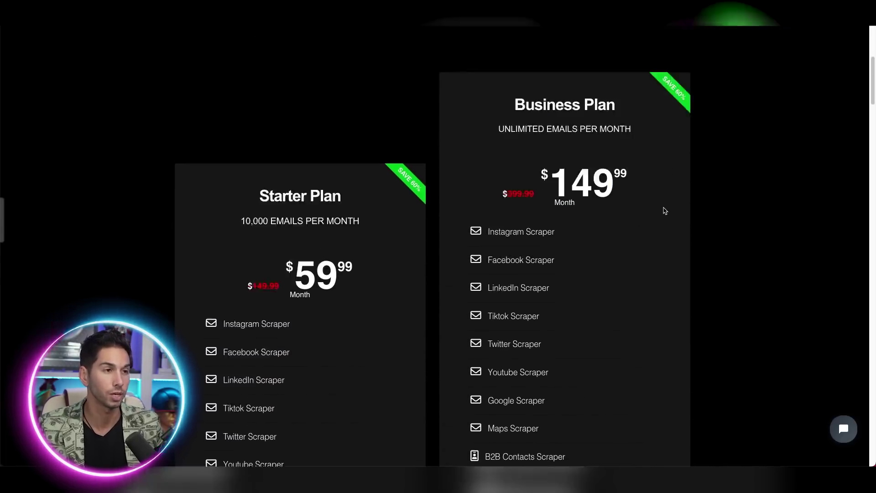
triple_click(592, 142)
click(678, 174)
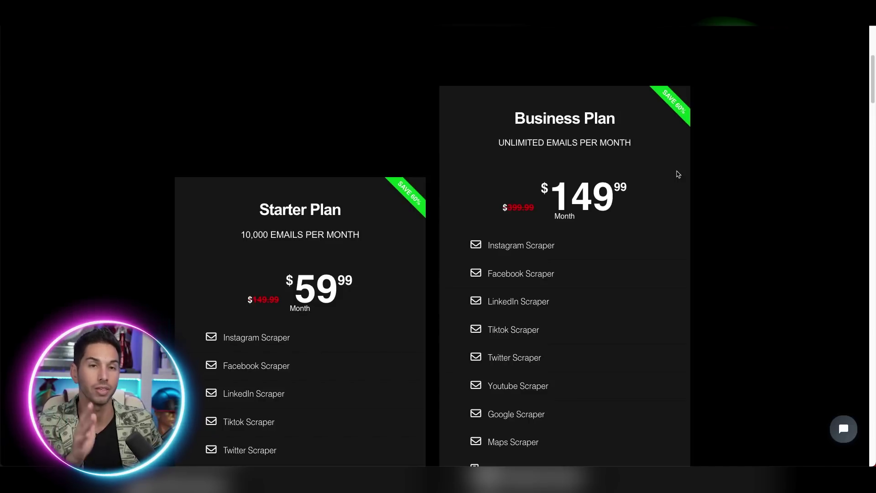
scroll(455, 260, down, 7)
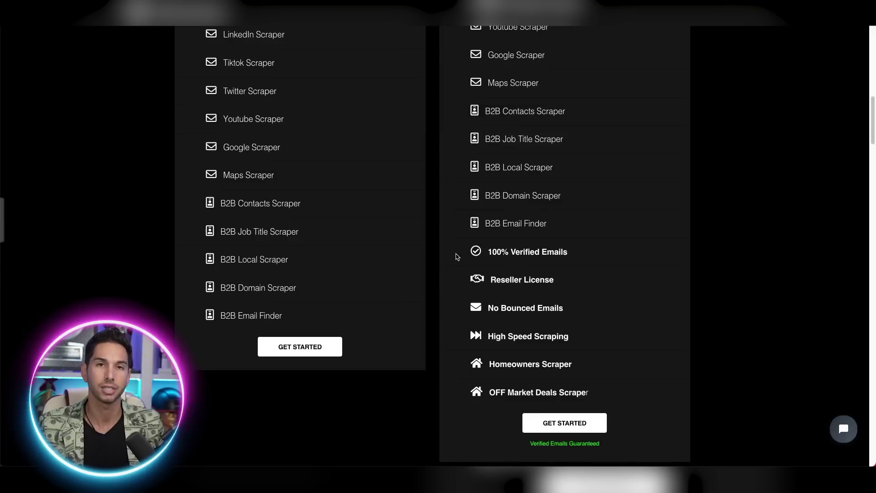
triple_click(490, 247)
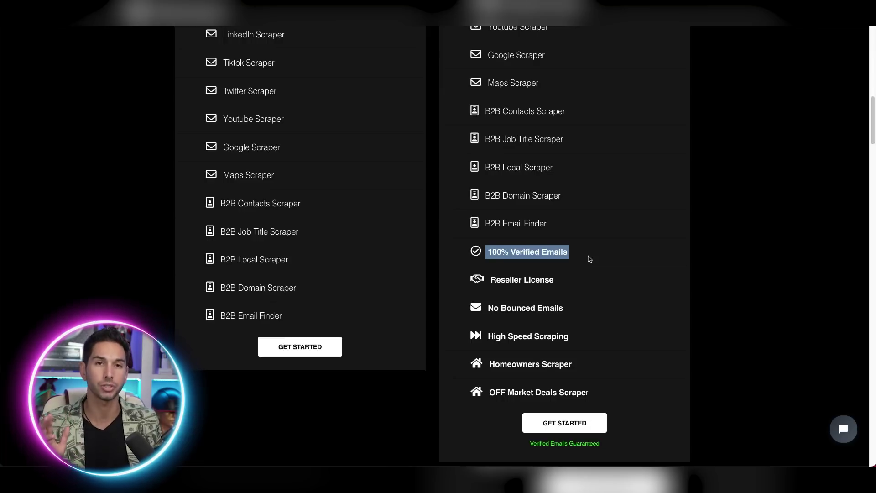
click(589, 259)
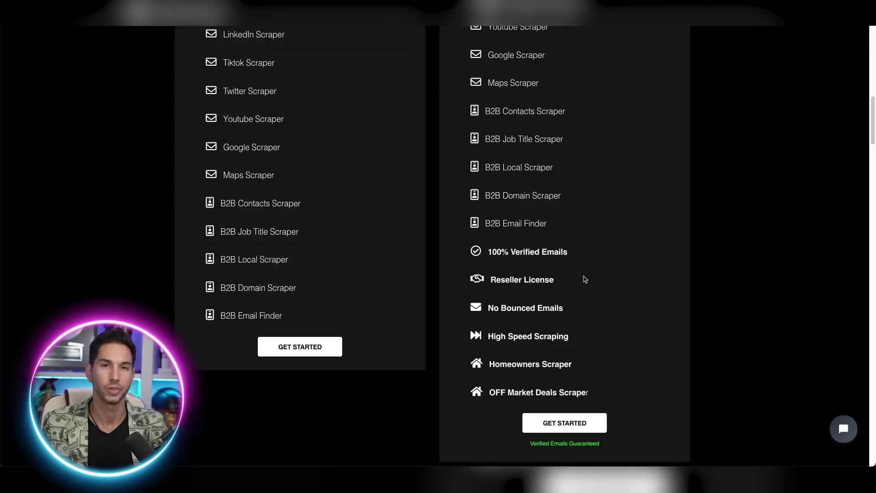
triple_click(543, 332)
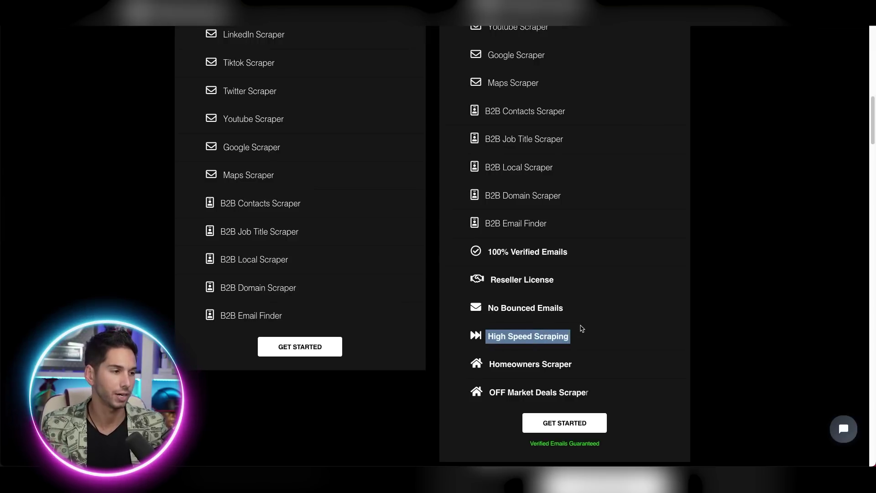
scroll(462, 318, up, 7)
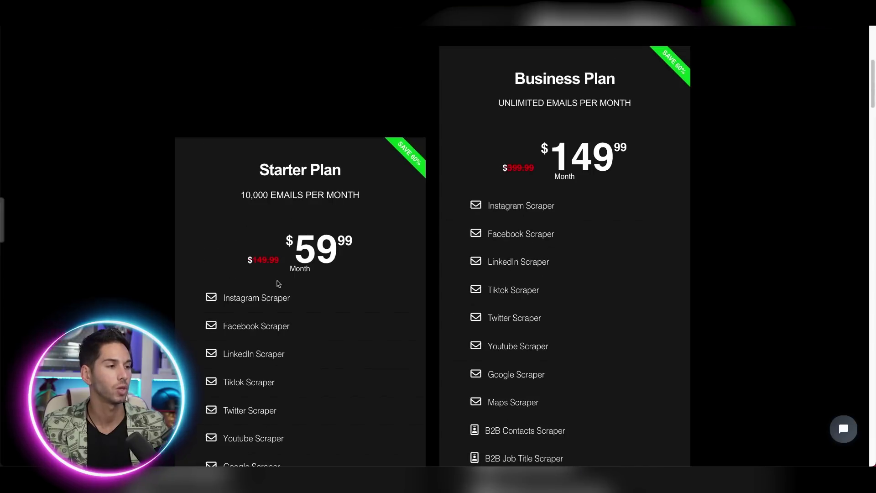
scroll(297, 224, down, 3)
scroll(245, 222, up, 1)
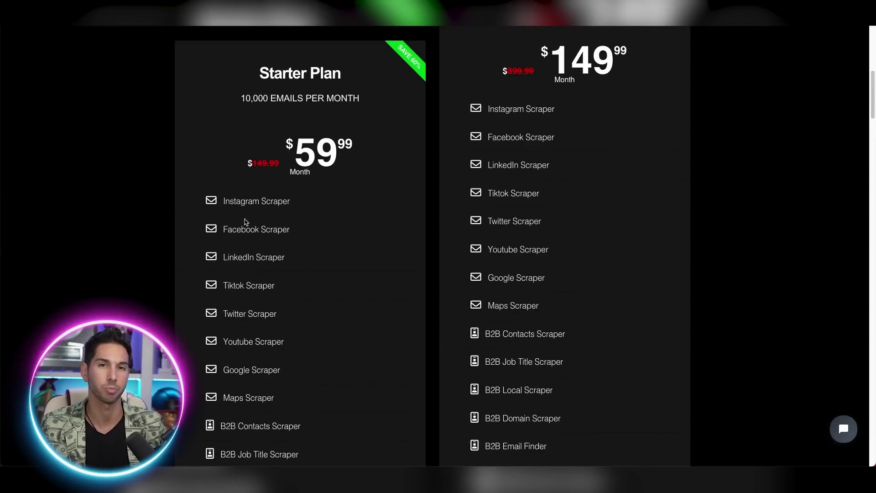
scroll(434, 407, down, 5)
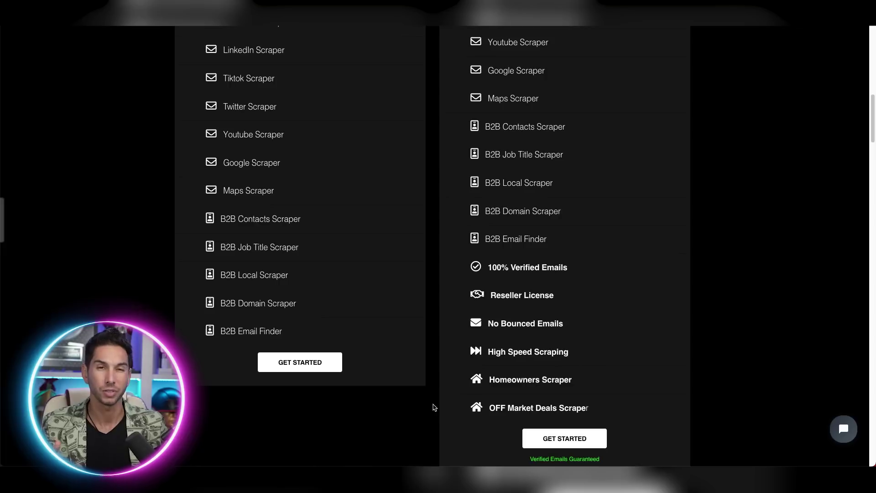
triple_click(500, 381)
triple_click(495, 406)
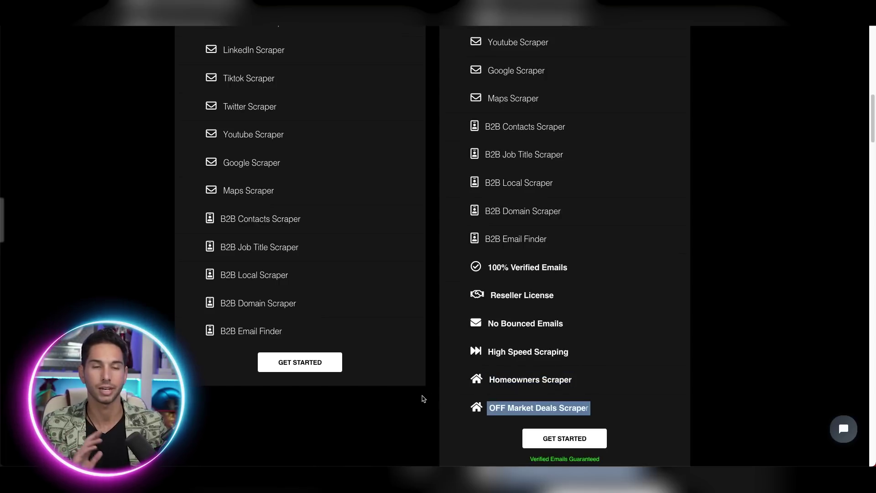
scroll(364, 312, up, 5)
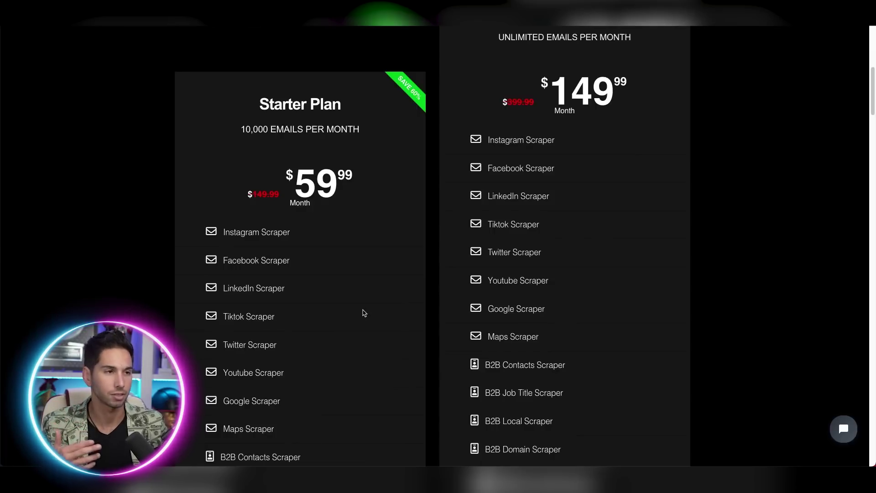
Step: Scroll to the Yearly Plan card and highlight its $650 per year price
scroll(364, 312, down, 13)
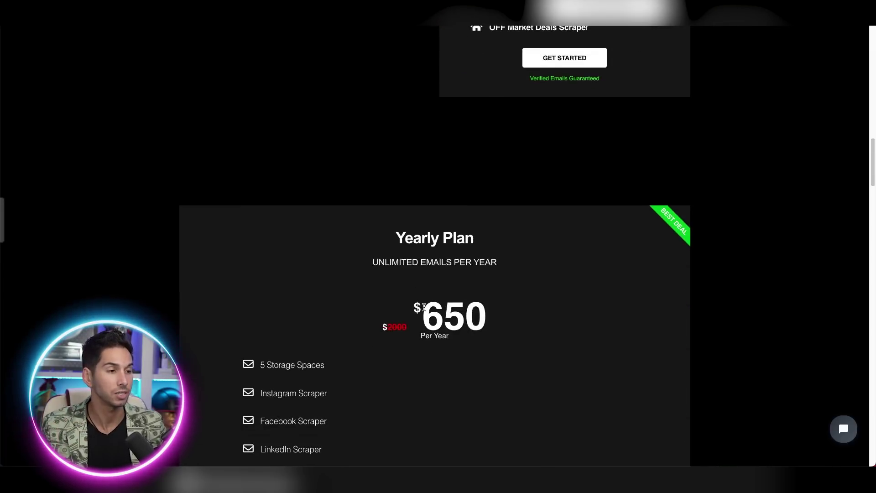
double_click(428, 309)
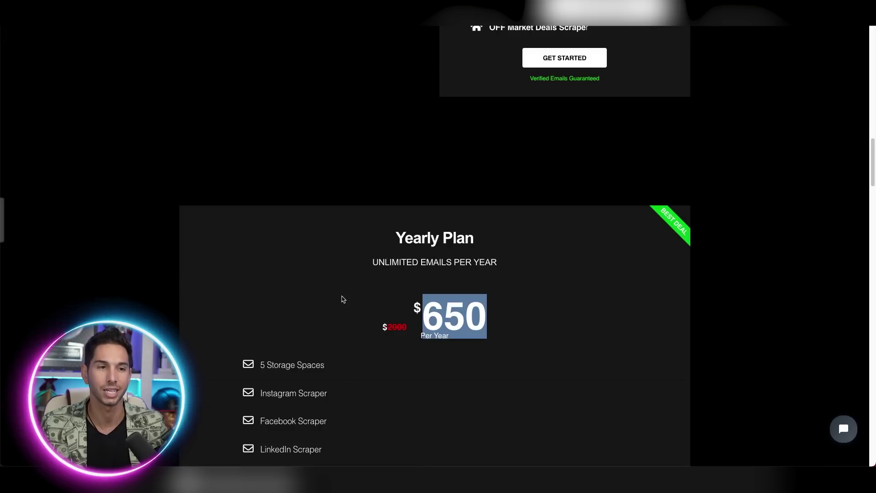